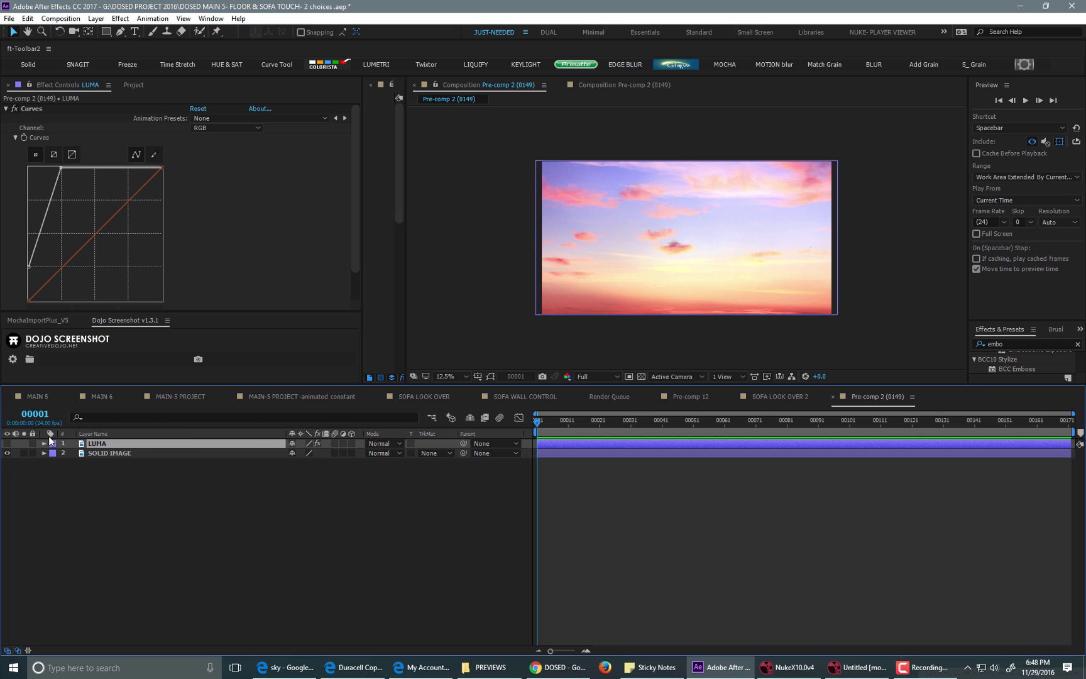
Set the SOLID IMAGE layer's track matte to Alpha Inverted Matte "LUMA", trying Alpha Matte first.
click(162, 453)
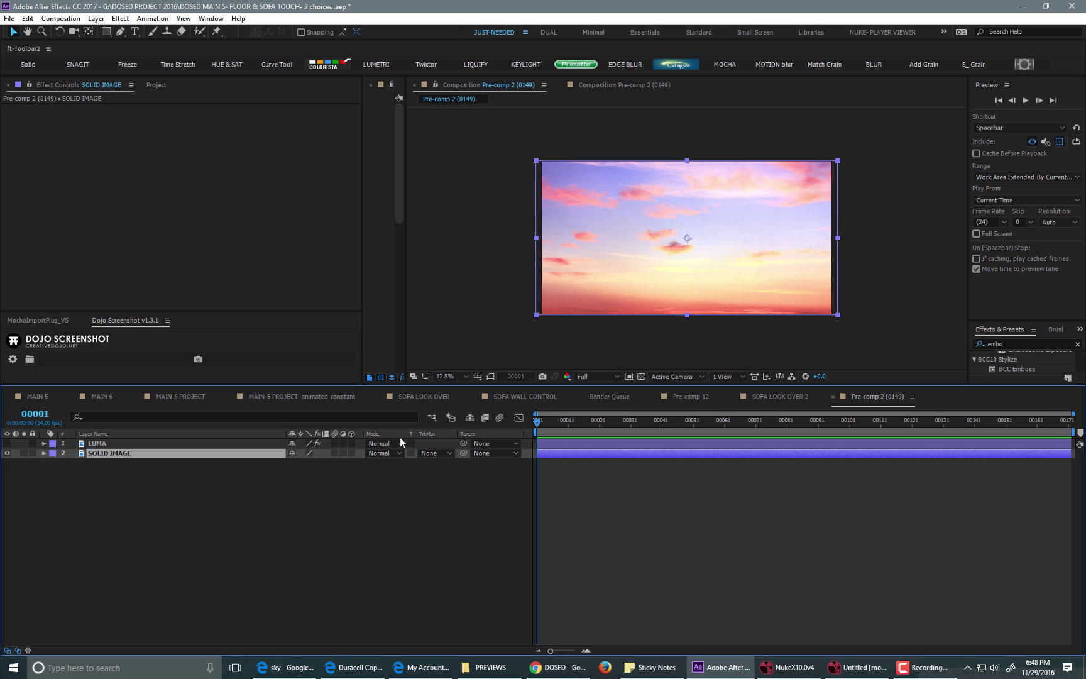
click(430, 453)
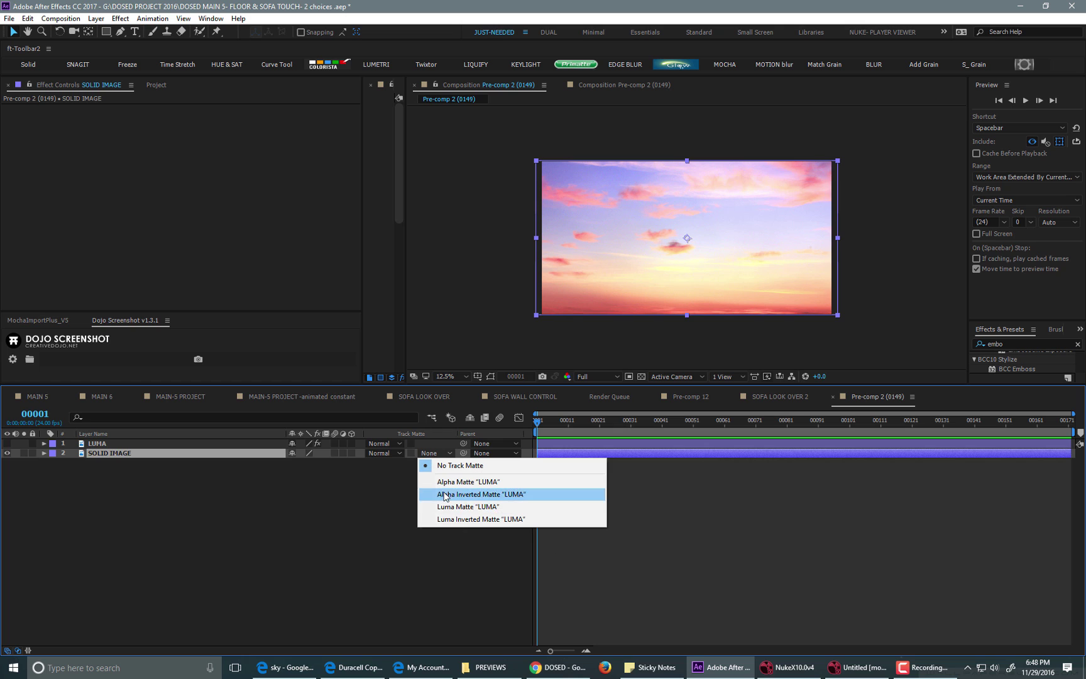
click(487, 482)
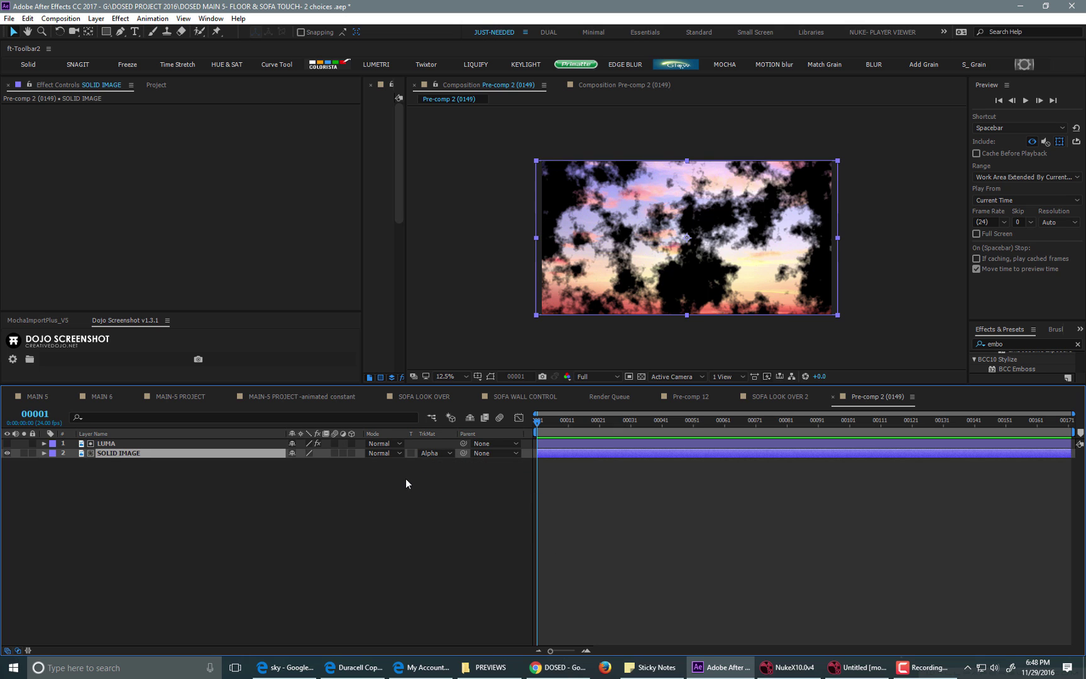
click(429, 456)
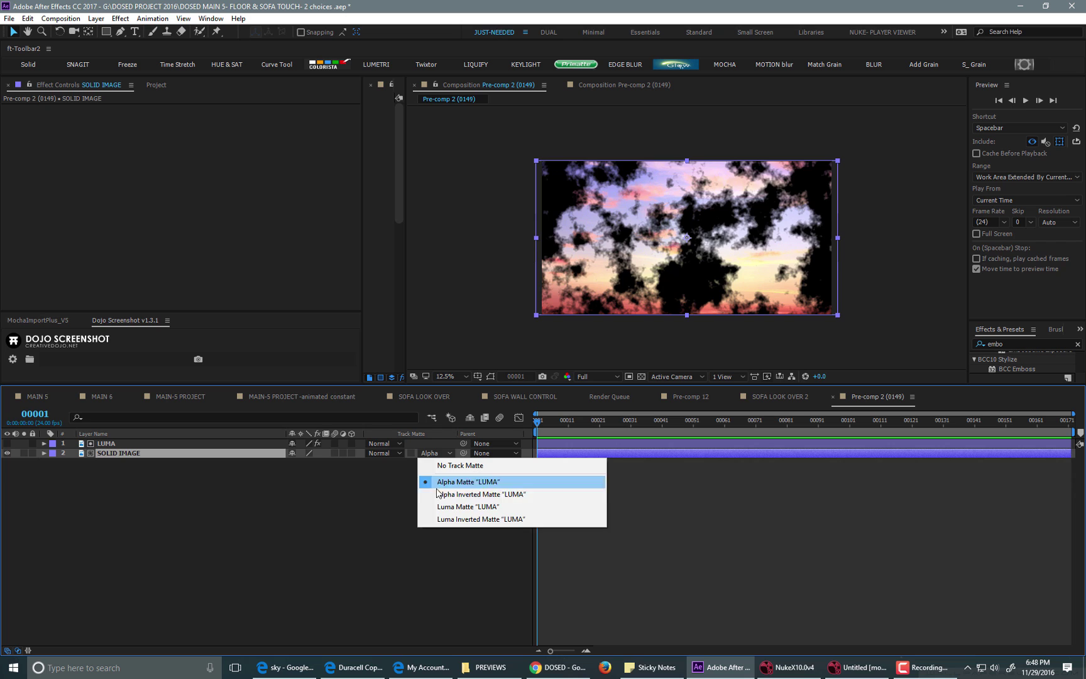
click(487, 494)
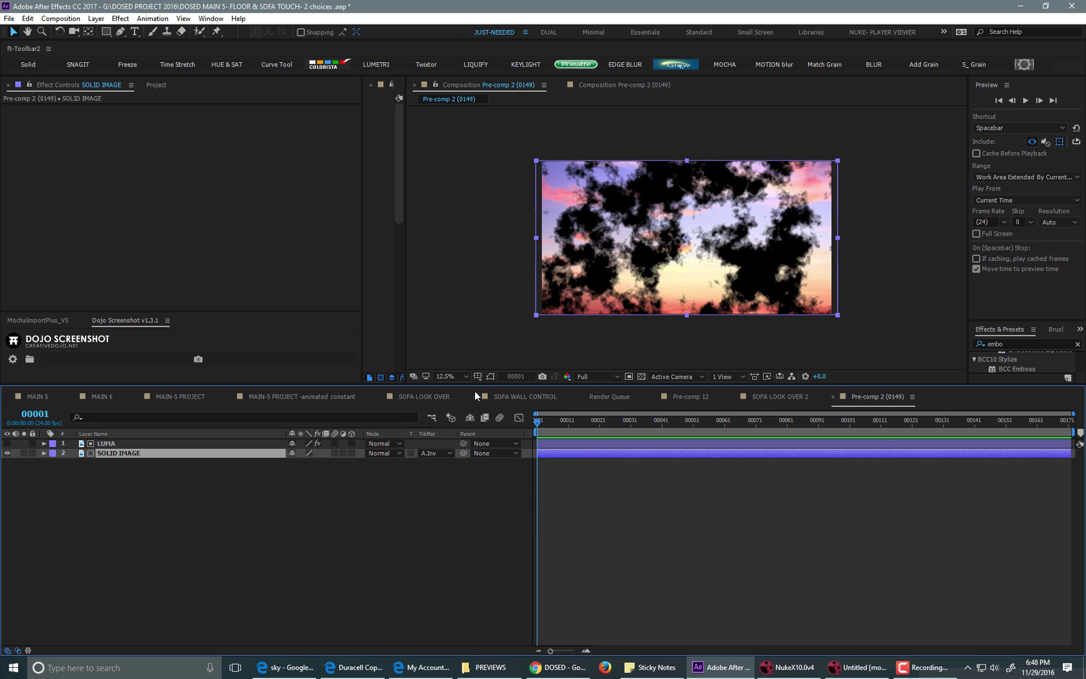
Switch to NukeX and maximize the Node Graph, framing the track-matte backdrops.
click(858, 668)
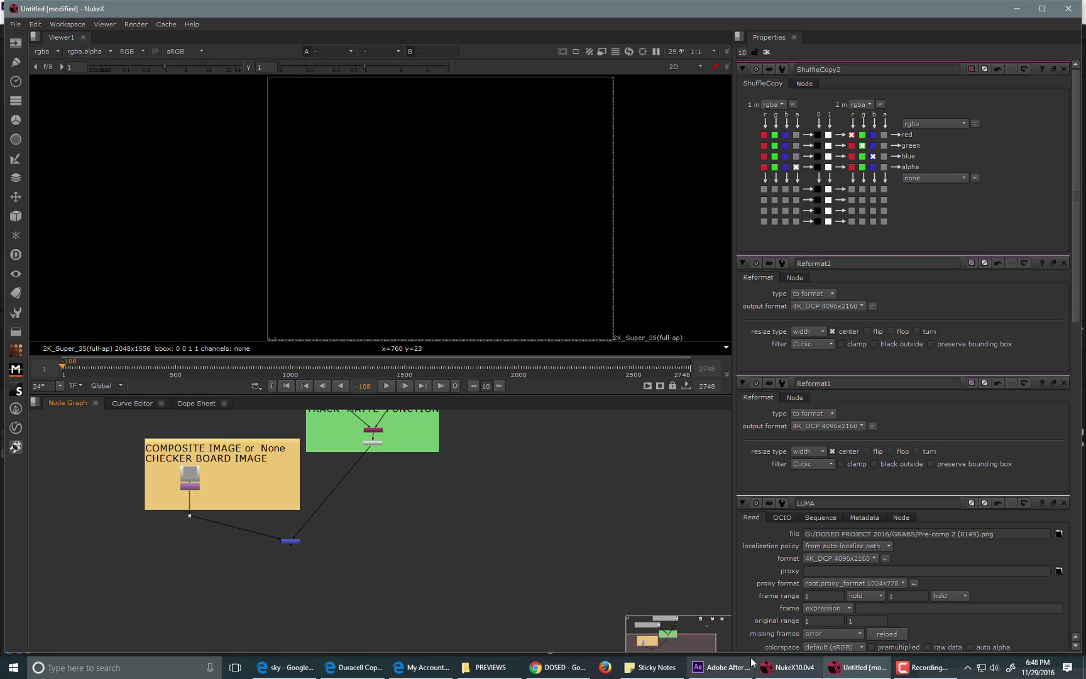
key(space)
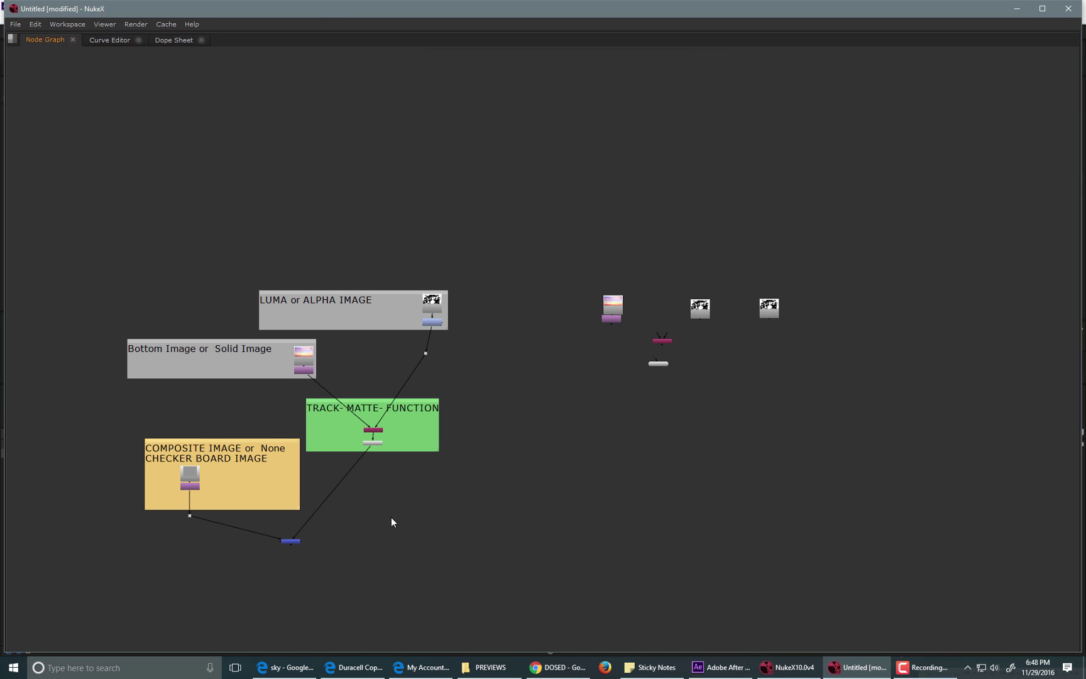
scroll(138, 433, up, 6)
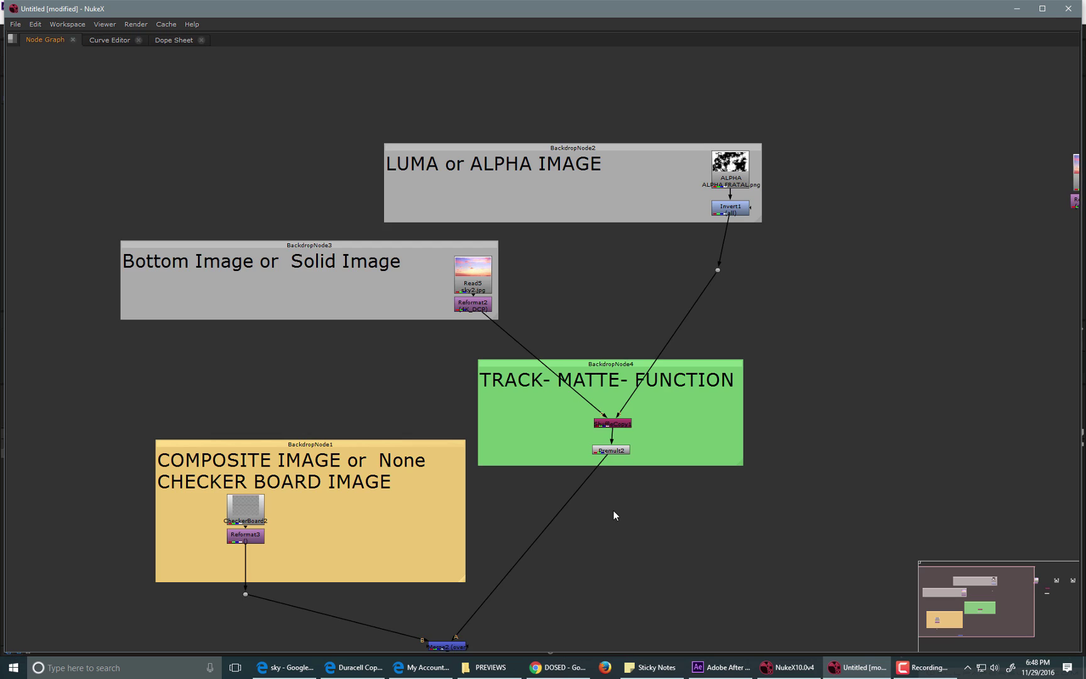
middle_drag(613, 510, 624, 465)
scroll(622, 400, up, 2)
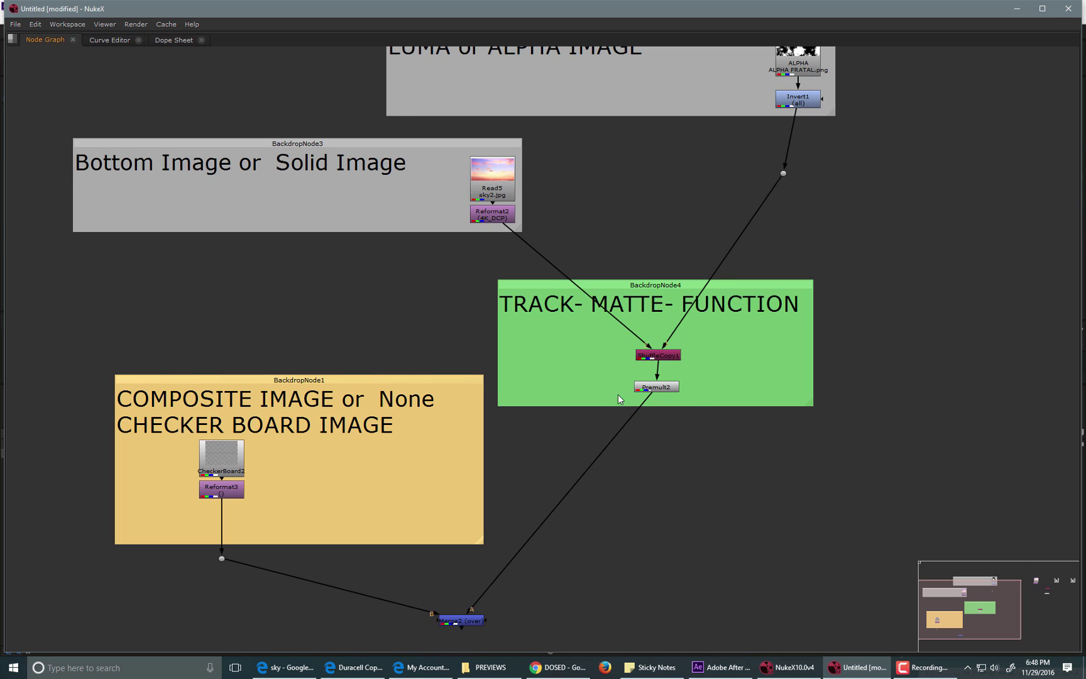
scroll(627, 405, down, 2)
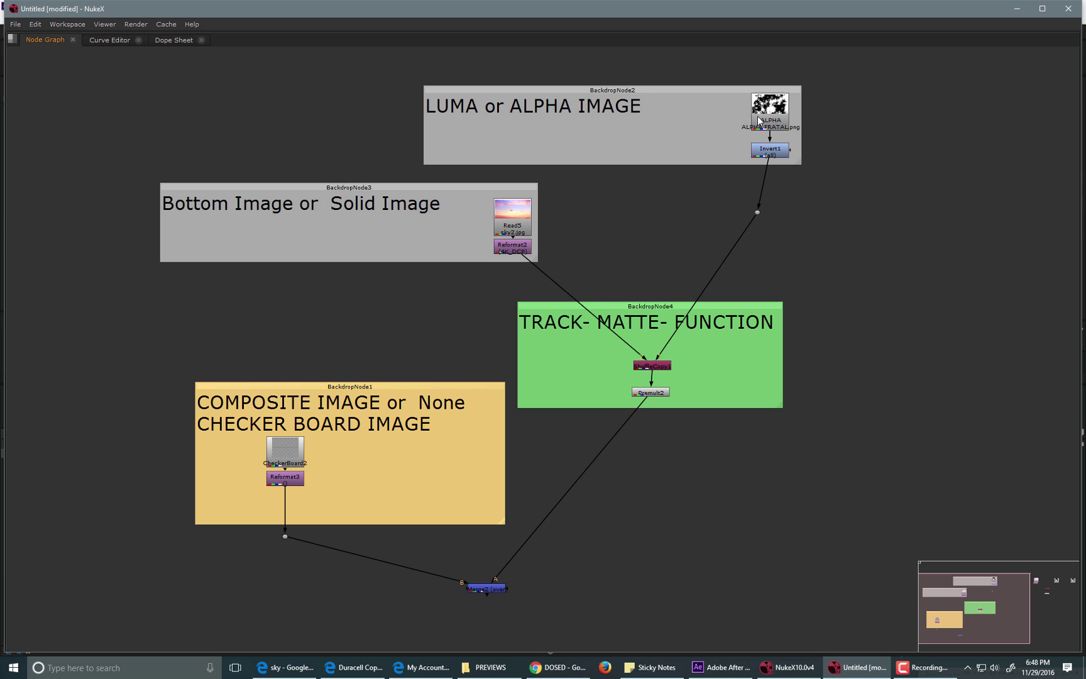
Nudge the ALPHA node down in its backdrop and the Read5 sky node up and right.
click(778, 118)
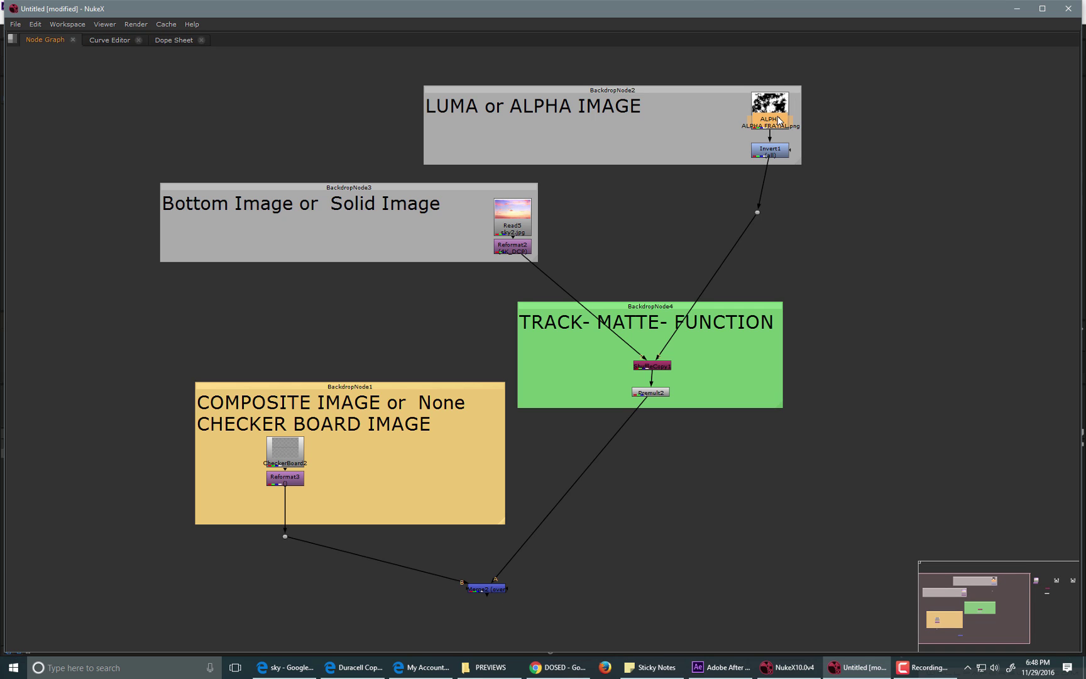
drag(778, 119, 778, 124)
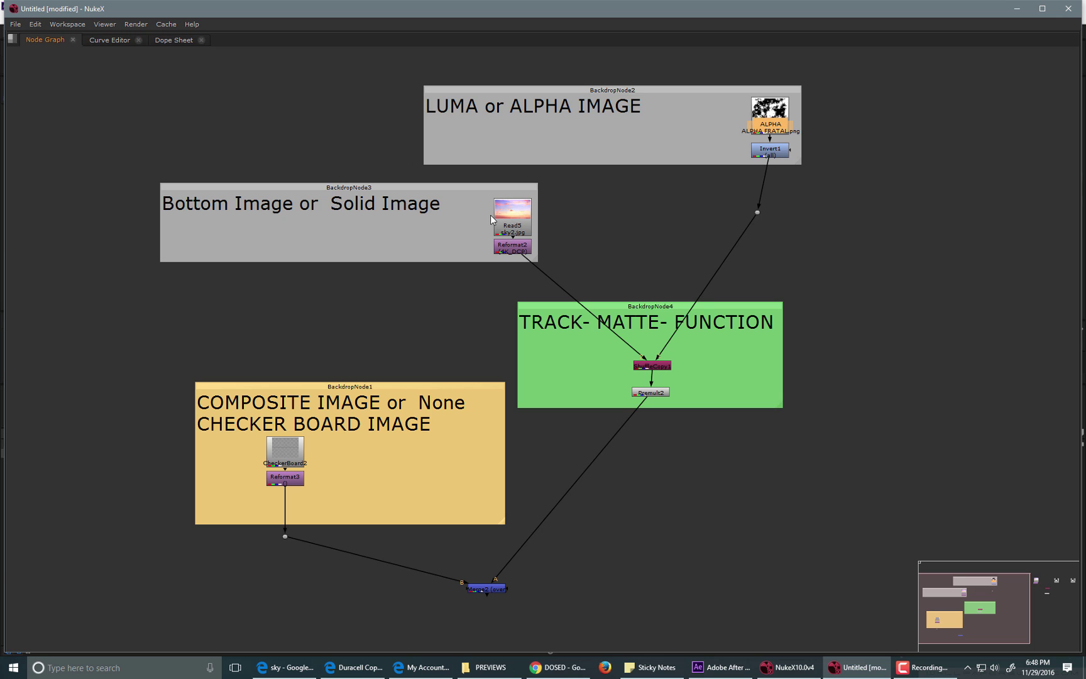
mouse_move(507, 216)
mouse_down()
mouse_move(496, 204)
mouse_move(497, 216)
mouse_up()
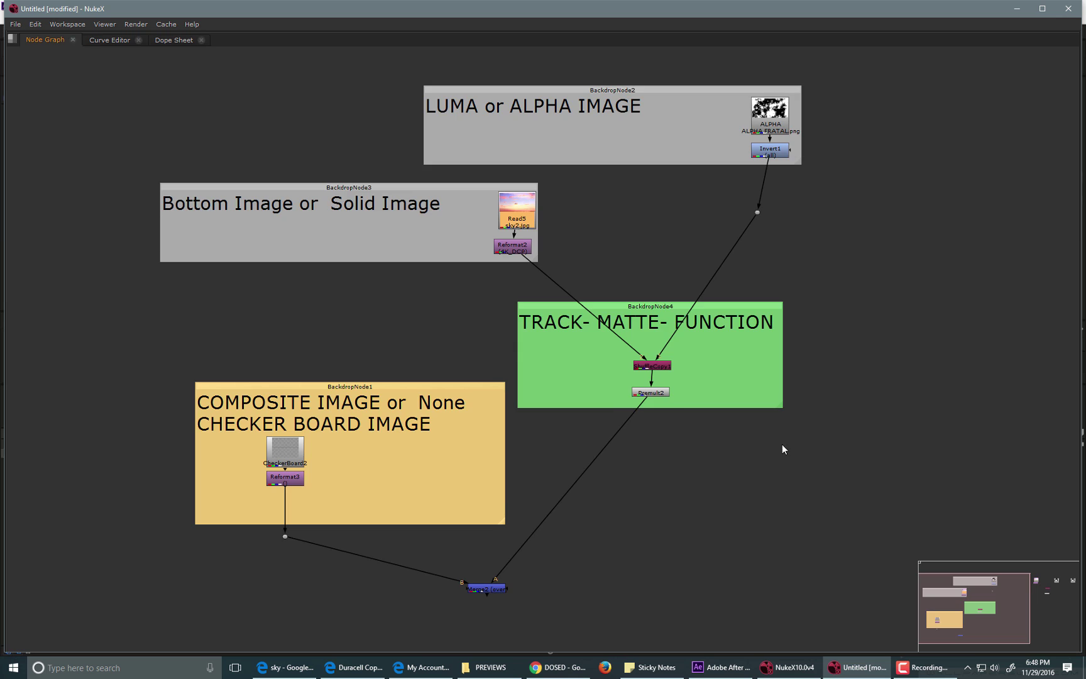
Zoom into the graph and move Premult2 up and to the right.
scroll(980, 369, up, 4)
scroll(995, 404, up, 1)
scroll(68, 372, up, 2)
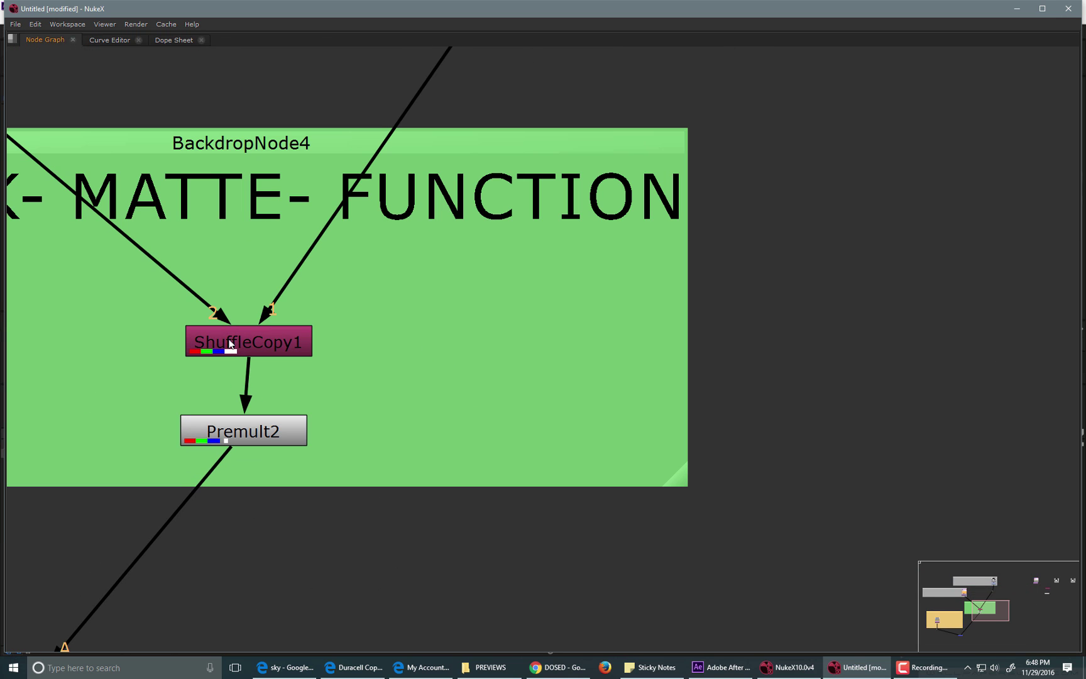
scroll(825, 383, down, 2)
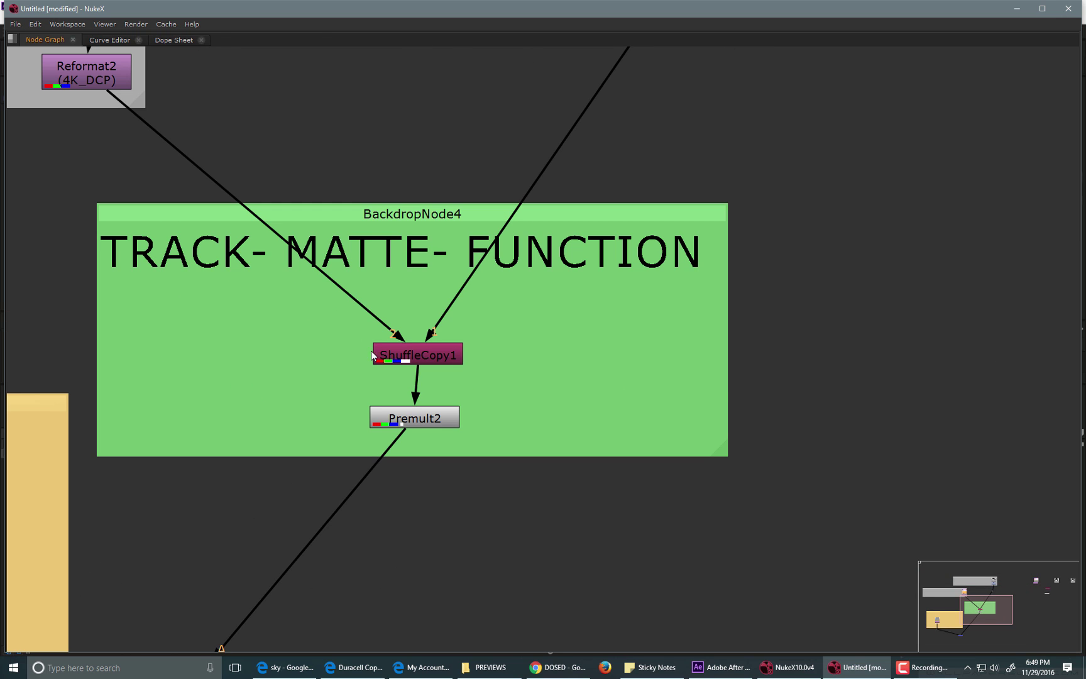
scroll(566, 314, down, 4)
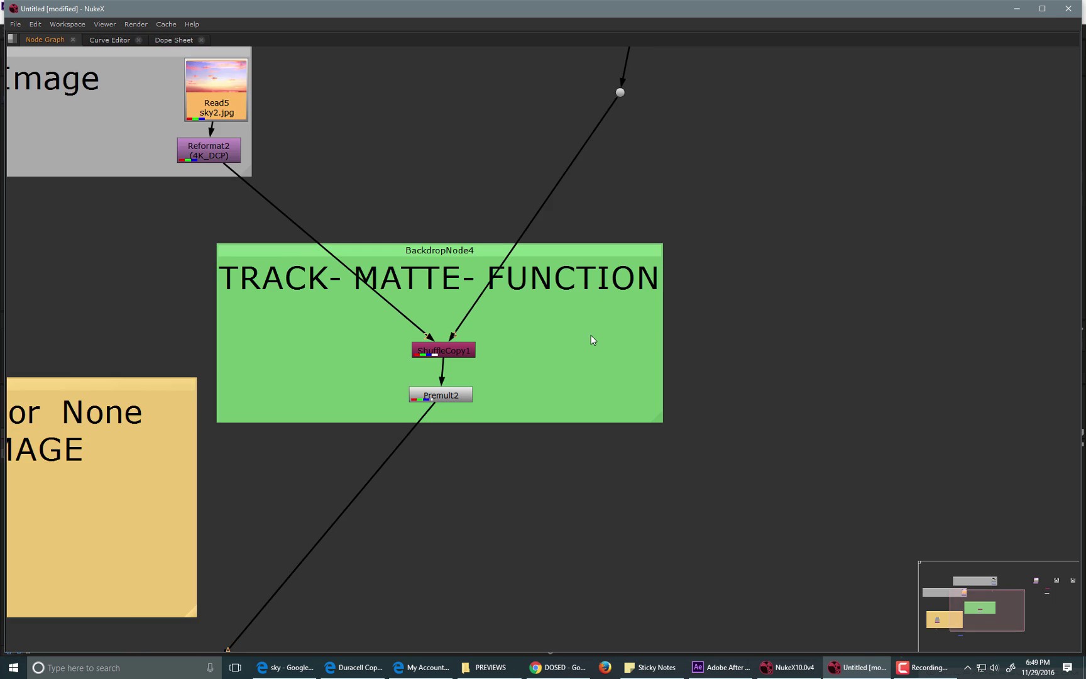
scroll(554, 355, up, 5)
drag(541, 308, 551, 287)
Shift Merge2 to the right and restore the Viewer and Properties layout.
scroll(704, 264, down, 5)
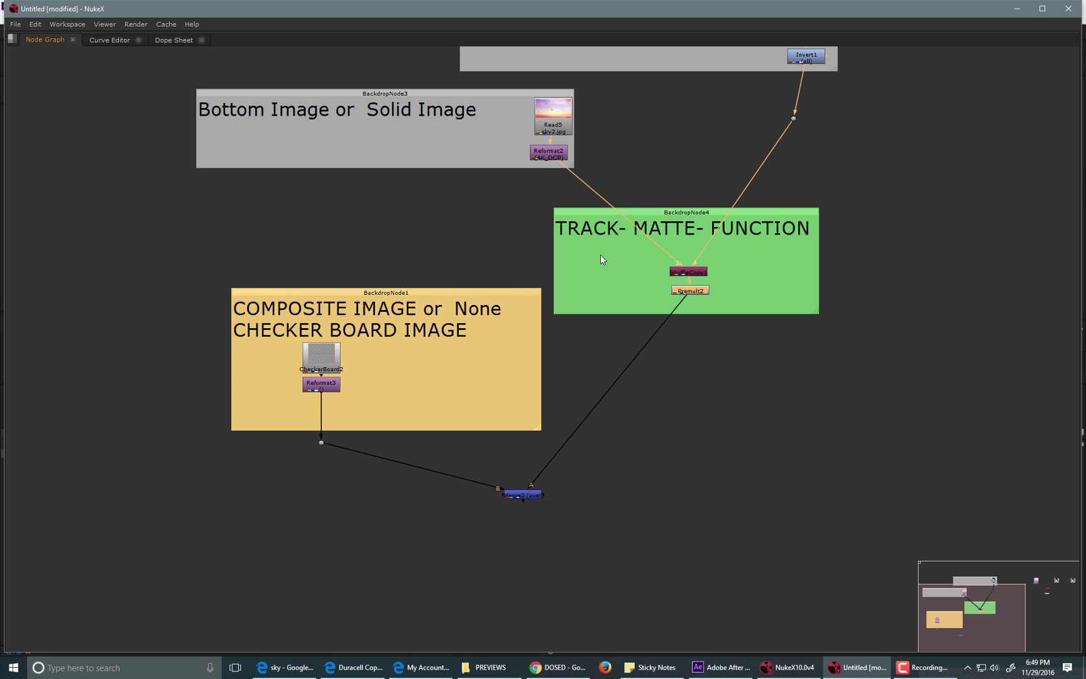
drag(532, 496, 563, 496)
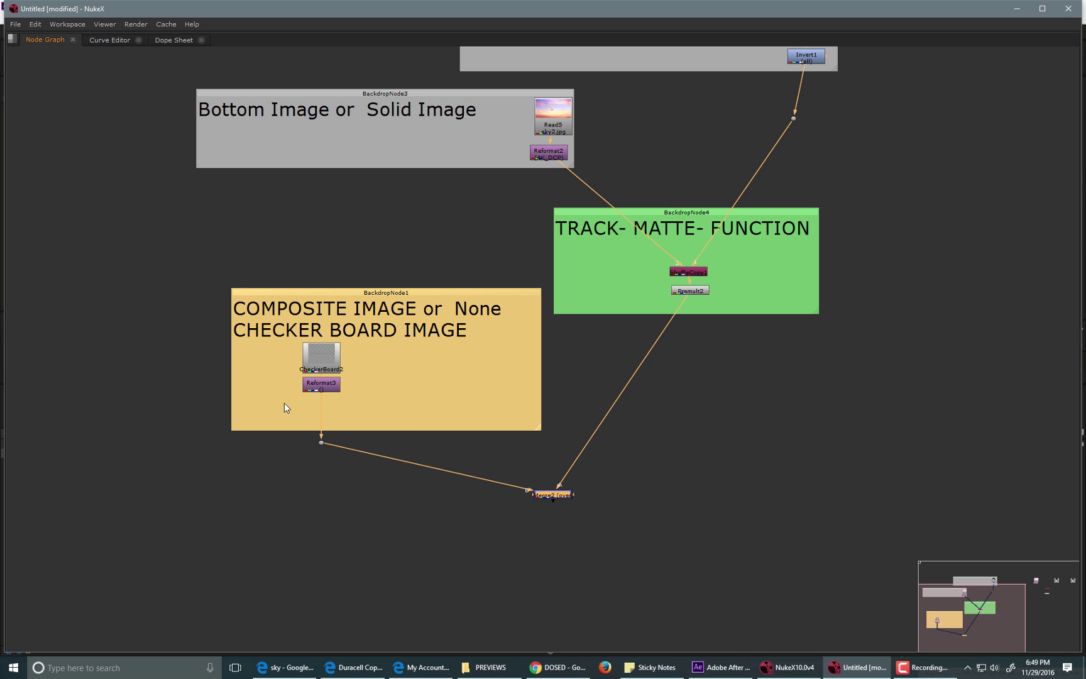
key(space)
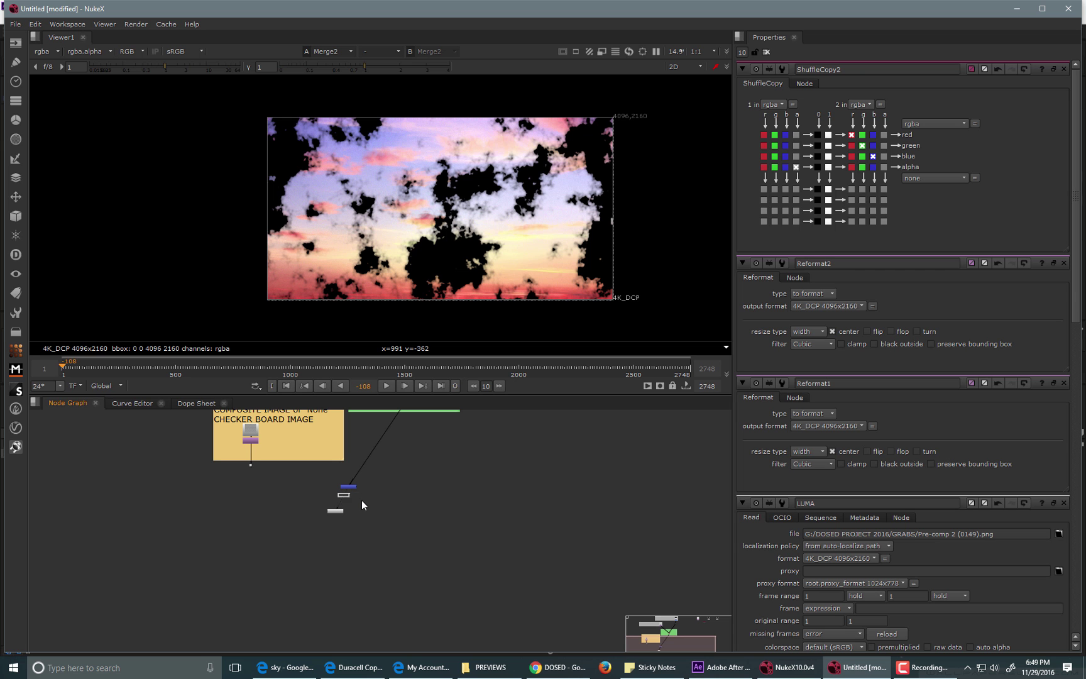
Delete the small node under the merge and rearrange ALPHA1 and ShuffleCopy2.
key(Delete)
scroll(310, 518, down, 2)
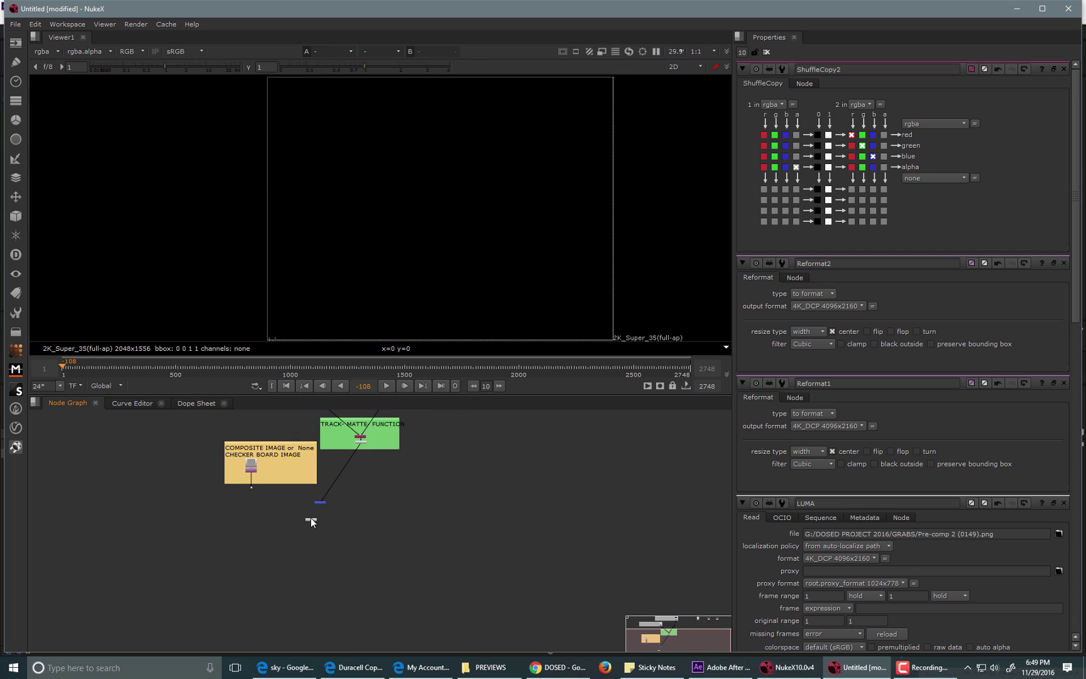
drag(440, 481, 406, 482)
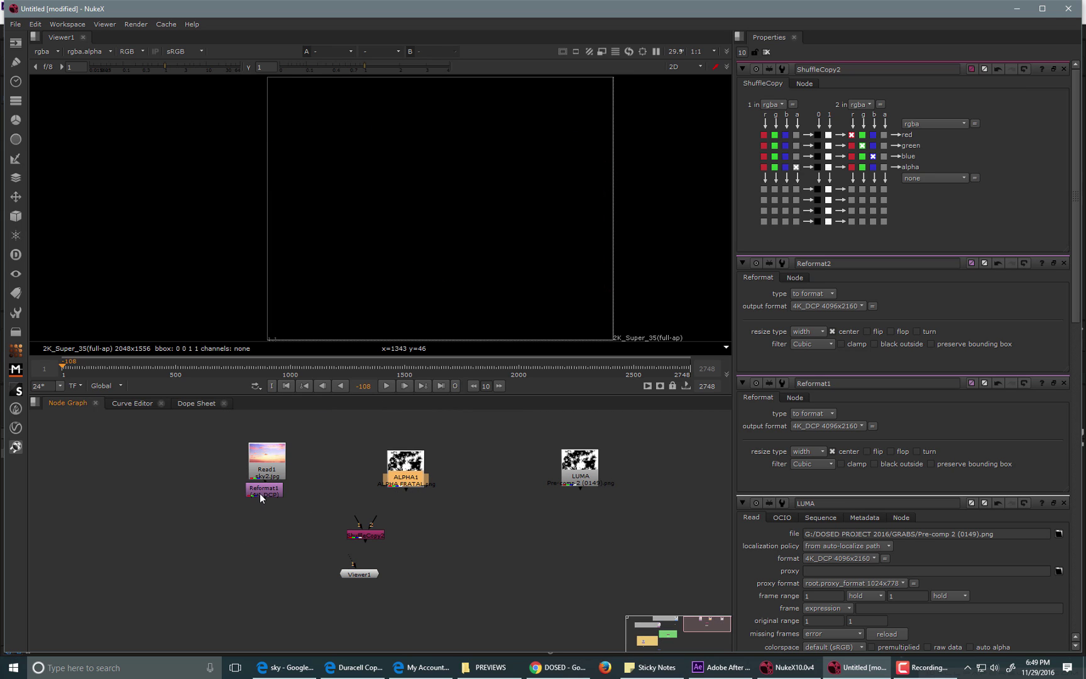
click(259, 492)
scroll(264, 495, up, 3)
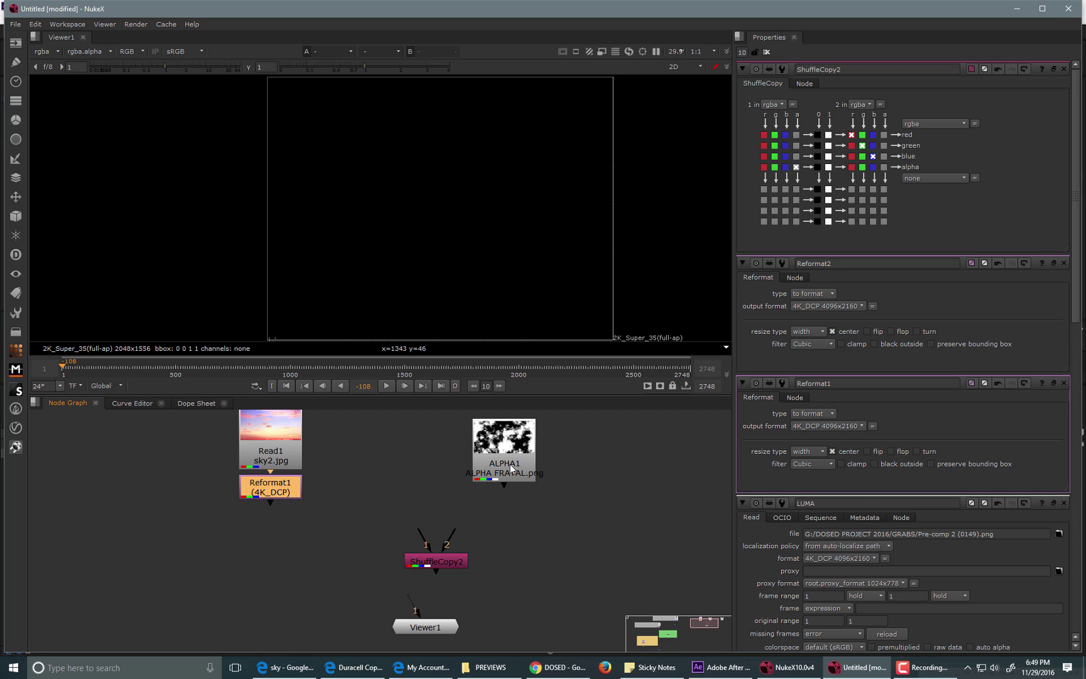
drag(524, 465, 535, 460)
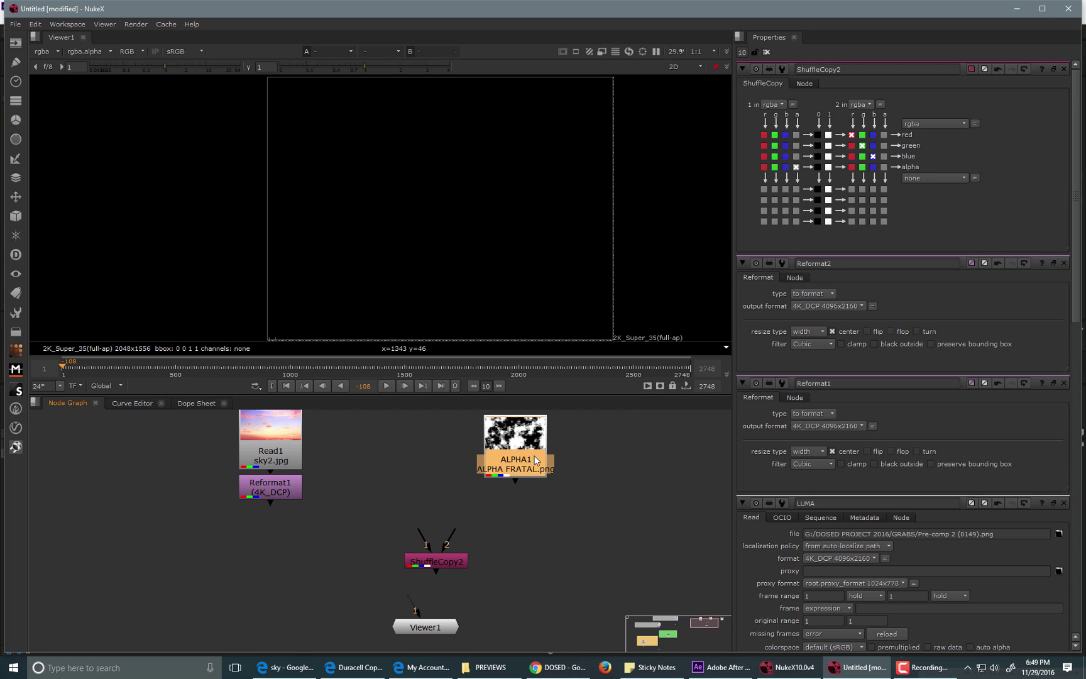
drag(438, 556, 531, 411)
Connect ShuffleCopy2's input 1 to ALPHA1 and its other input to Reformat1.
drag(533, 468, 512, 478)
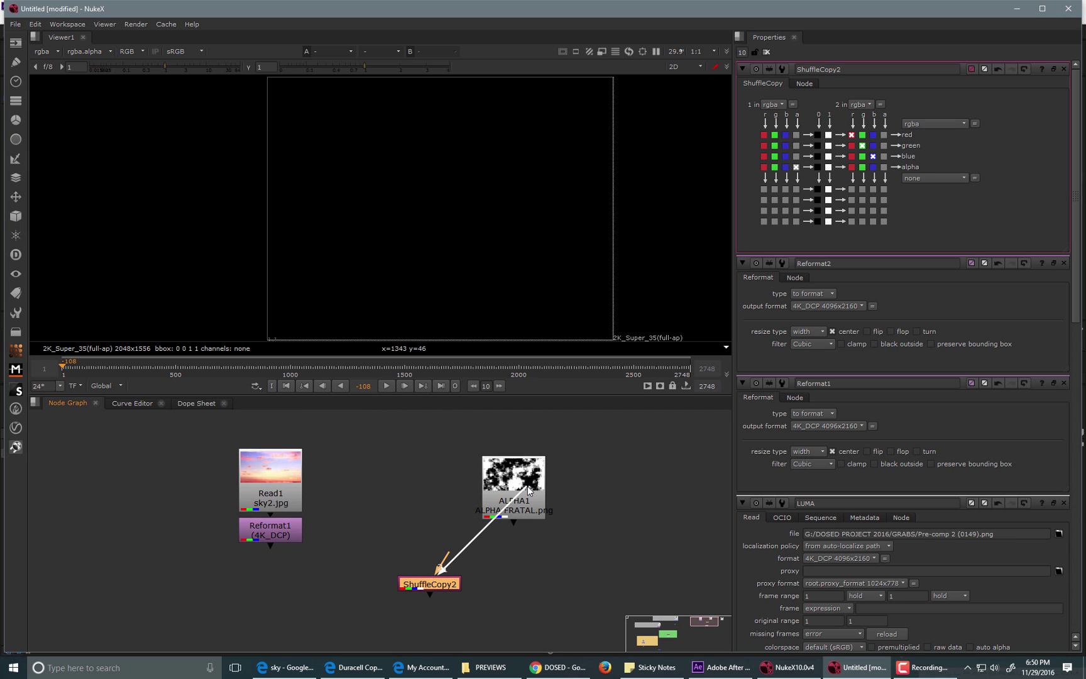
drag(438, 559, 259, 529)
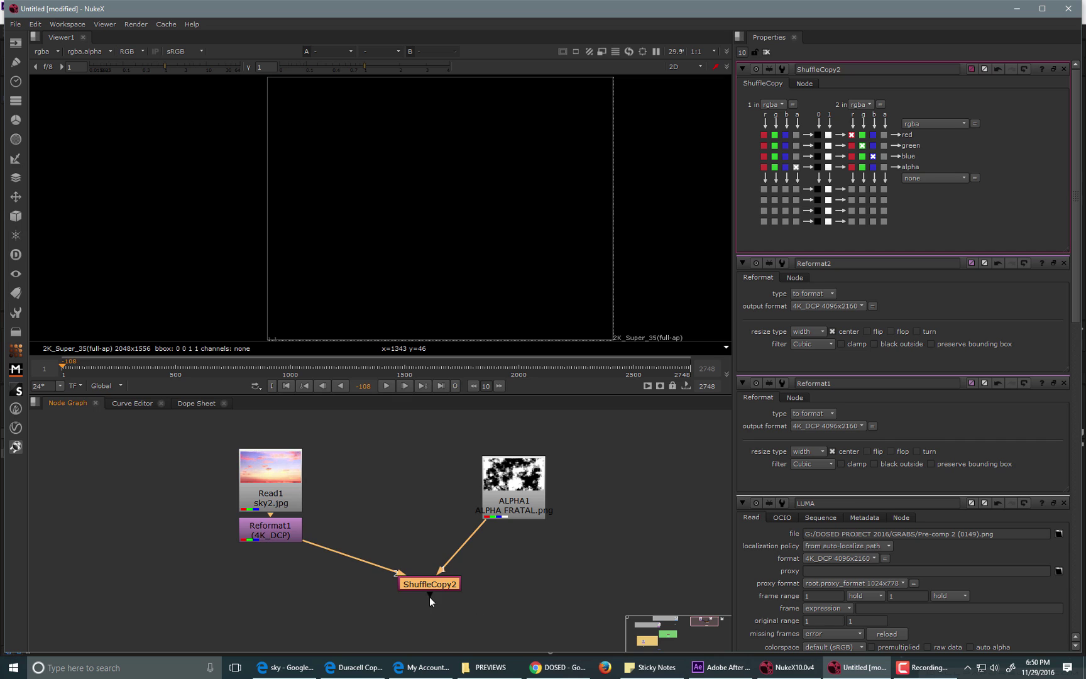
scroll(419, 451, down, 3)
scroll(405, 534, up, 2)
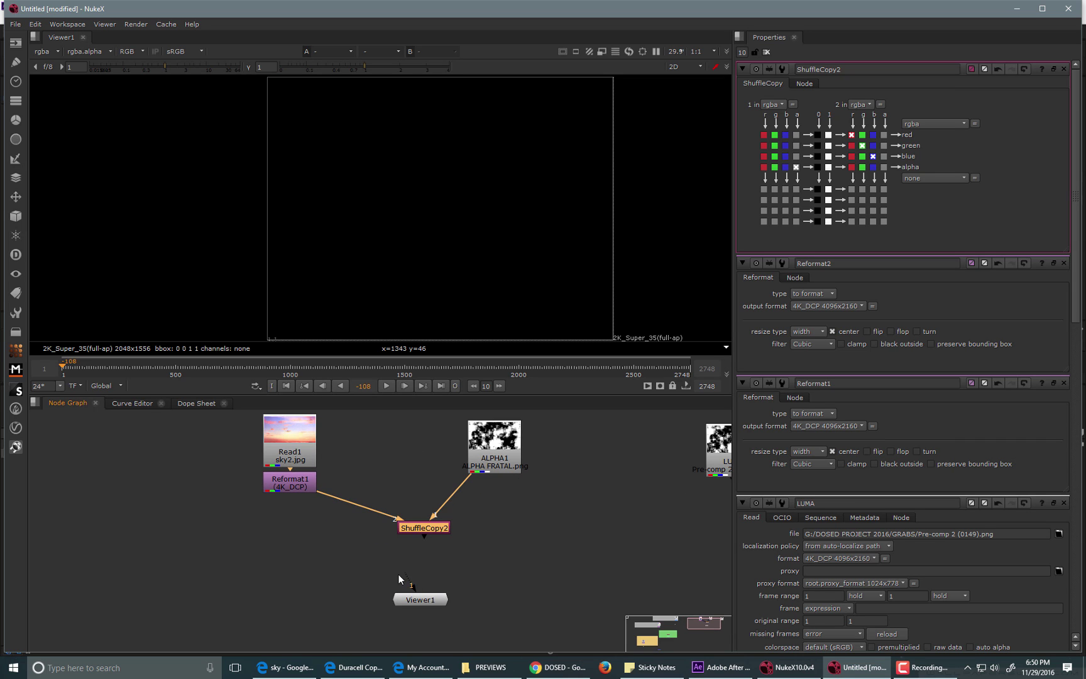
Feed ShuffleCopy2 into Viewer1 and display only its alpha channel.
drag(412, 532, 412, 533)
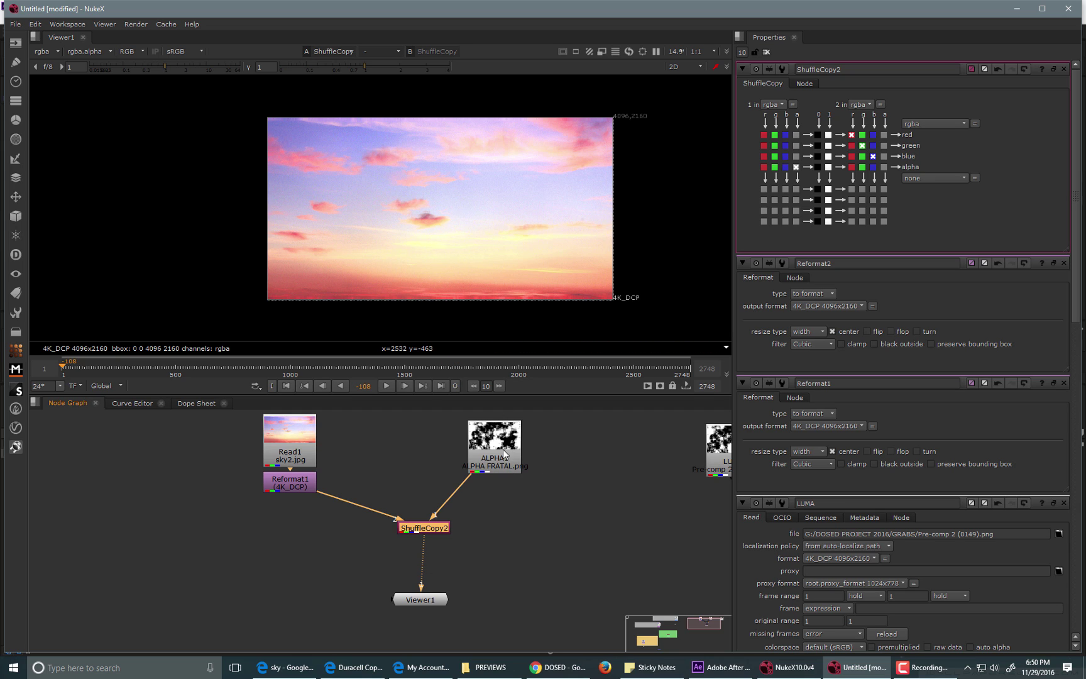
drag(510, 457, 516, 454)
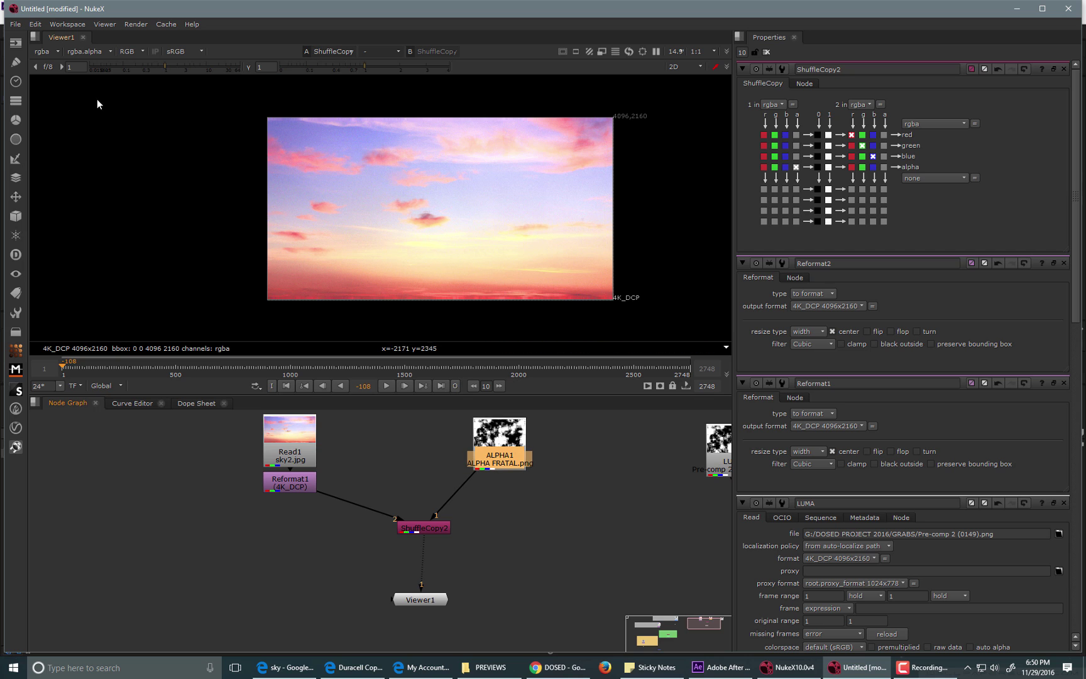
click(133, 53)
click(136, 105)
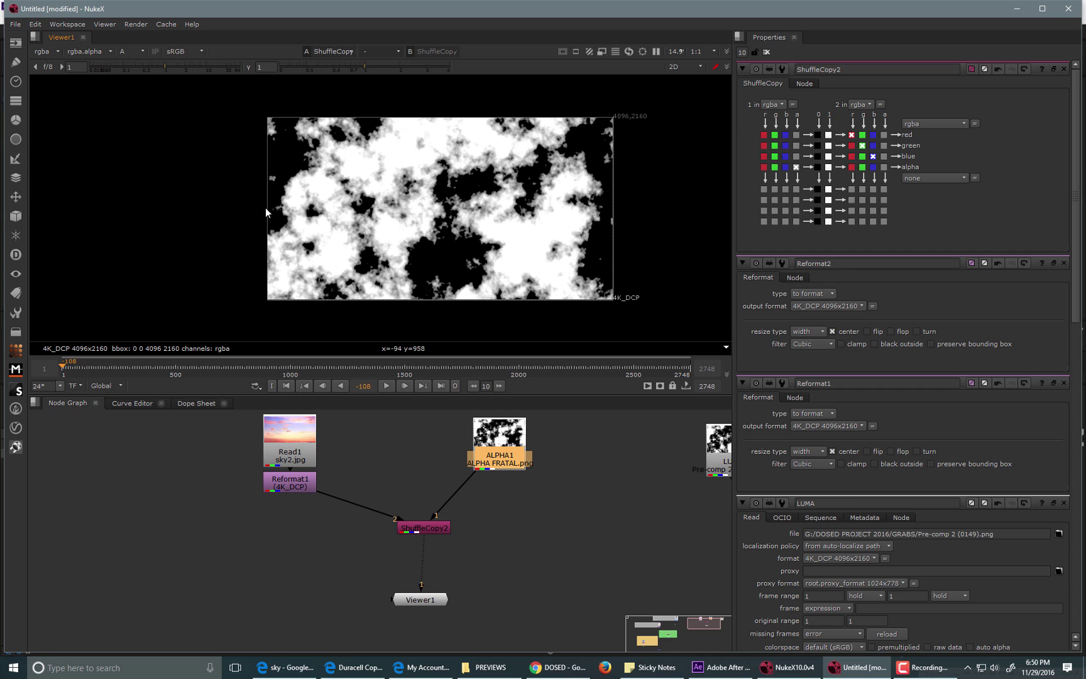
Return the viewer to RGB and open the node search on ShuffleCopy2.
click(133, 57)
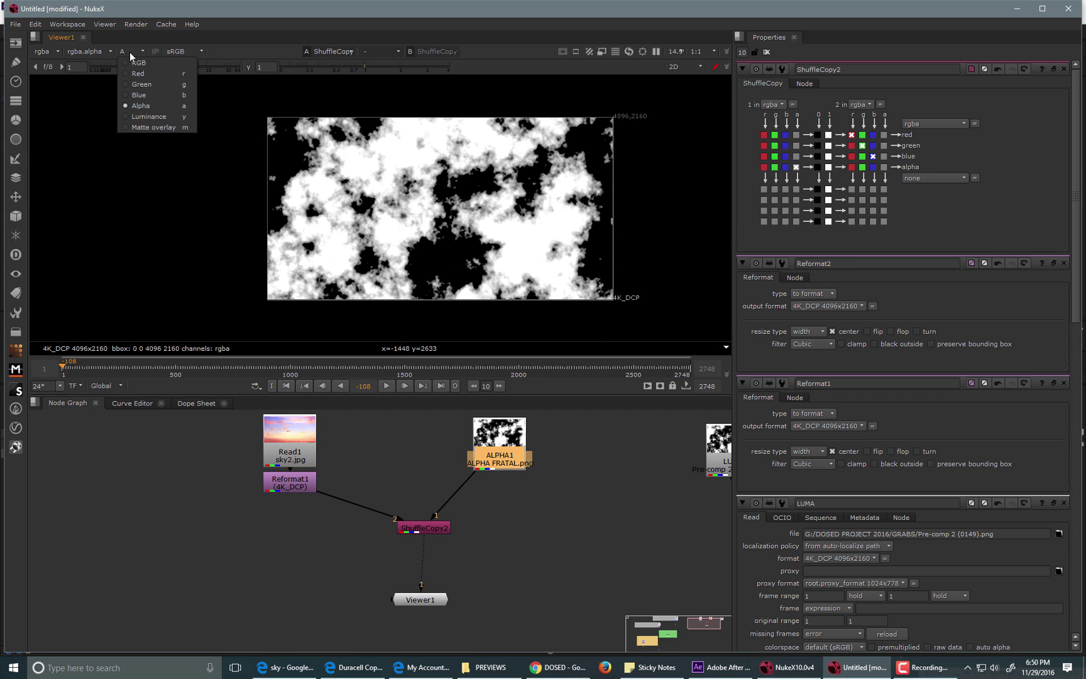
click(147, 66)
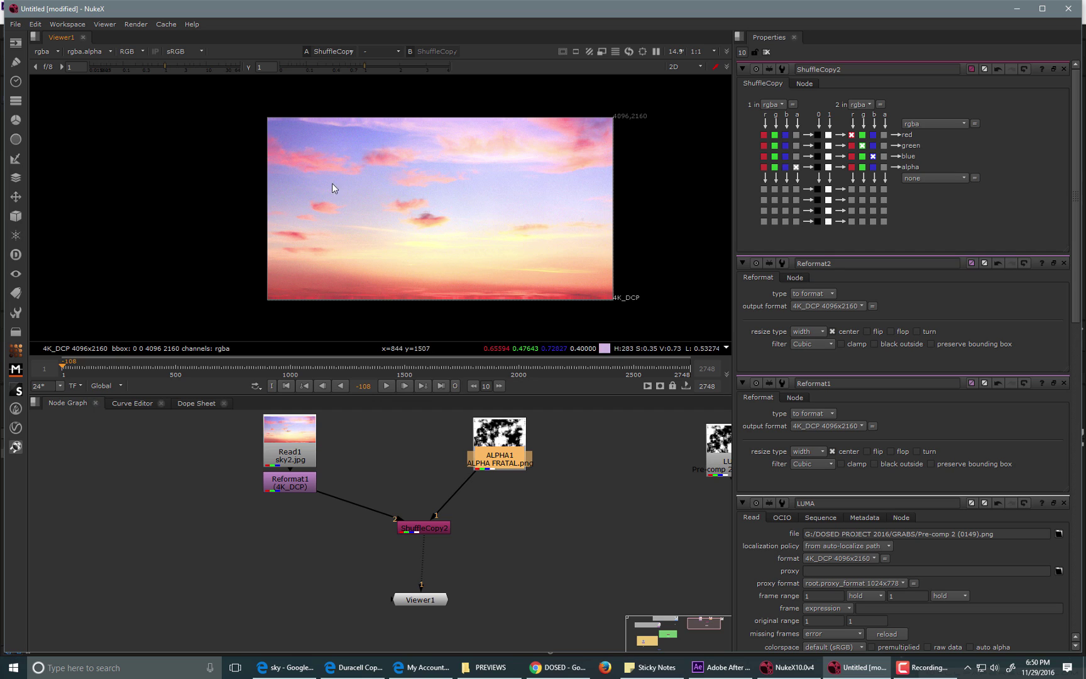
click(425, 528)
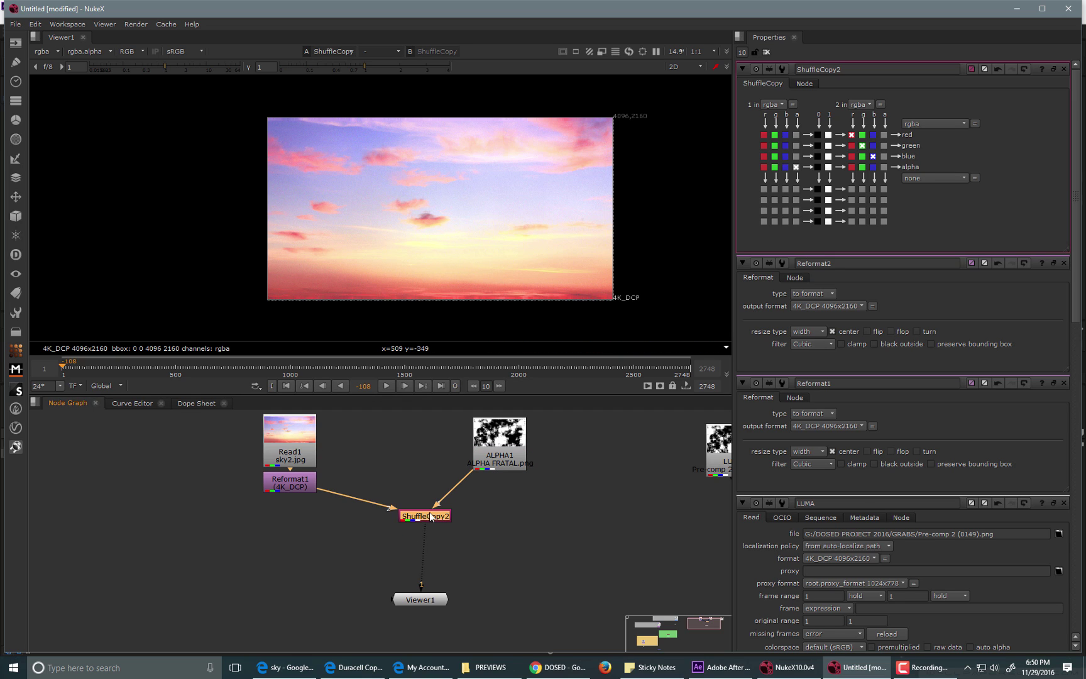
key(Tab)
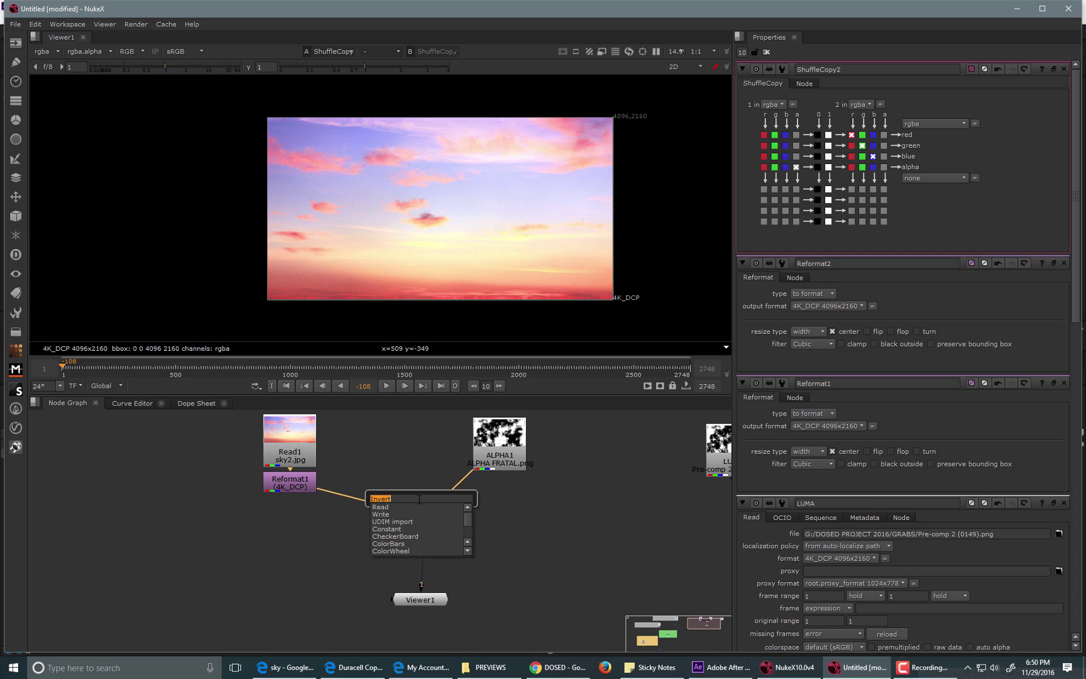
Add Premult1 via 'prem' after ShuffleCopy2, checking its alpha before returning to RGB.
text(prem)
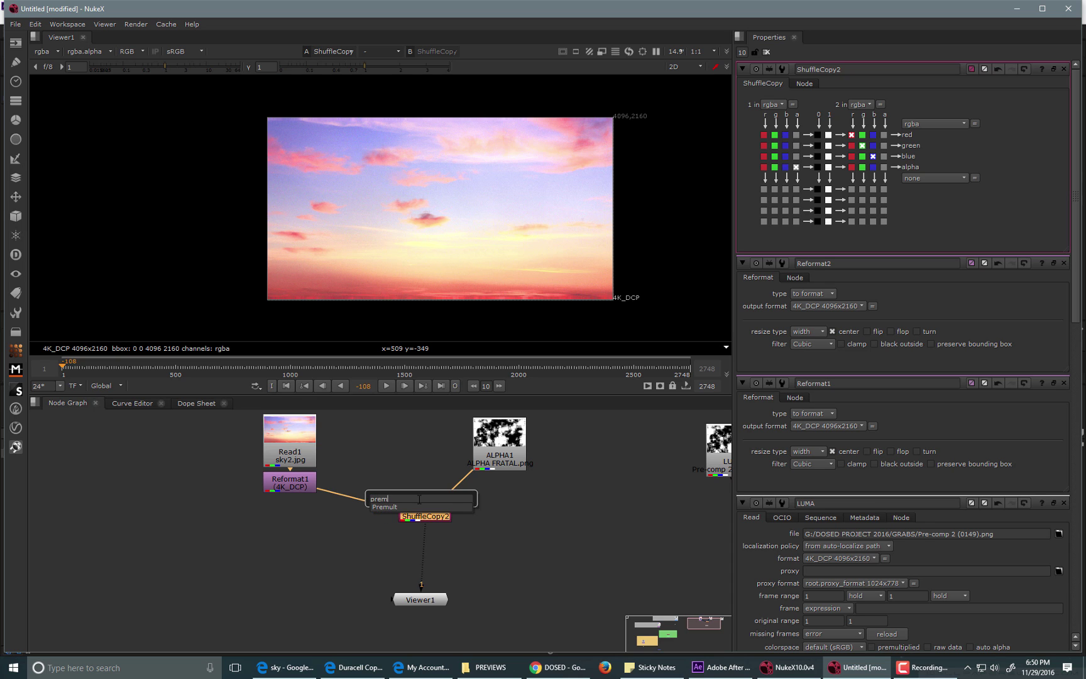
key(Return)
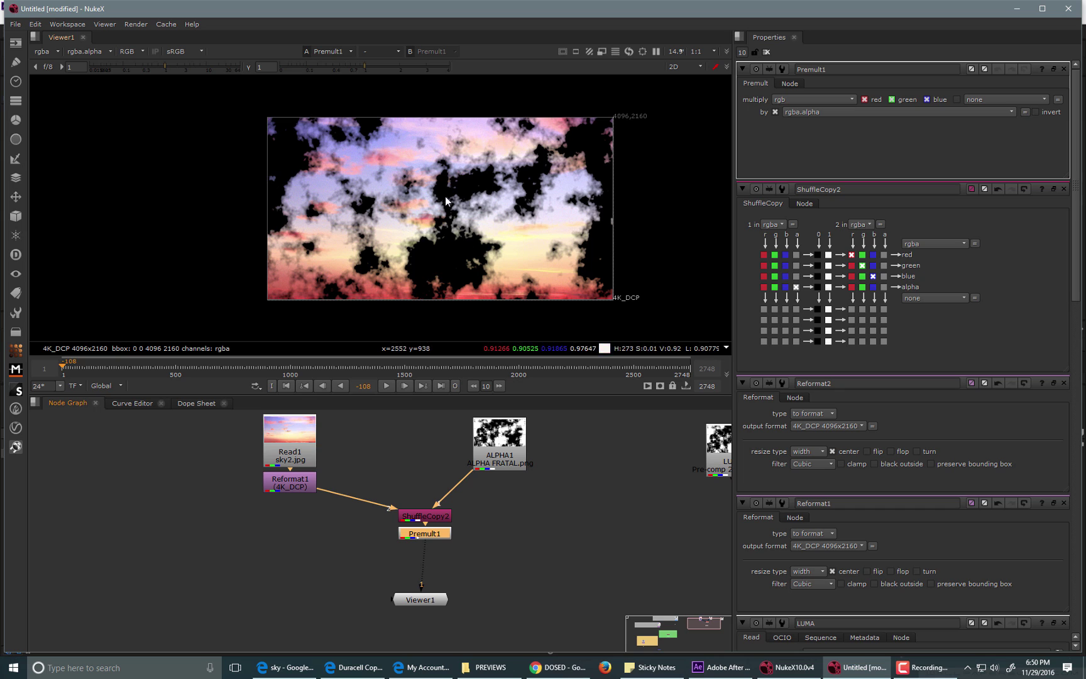
click(130, 51)
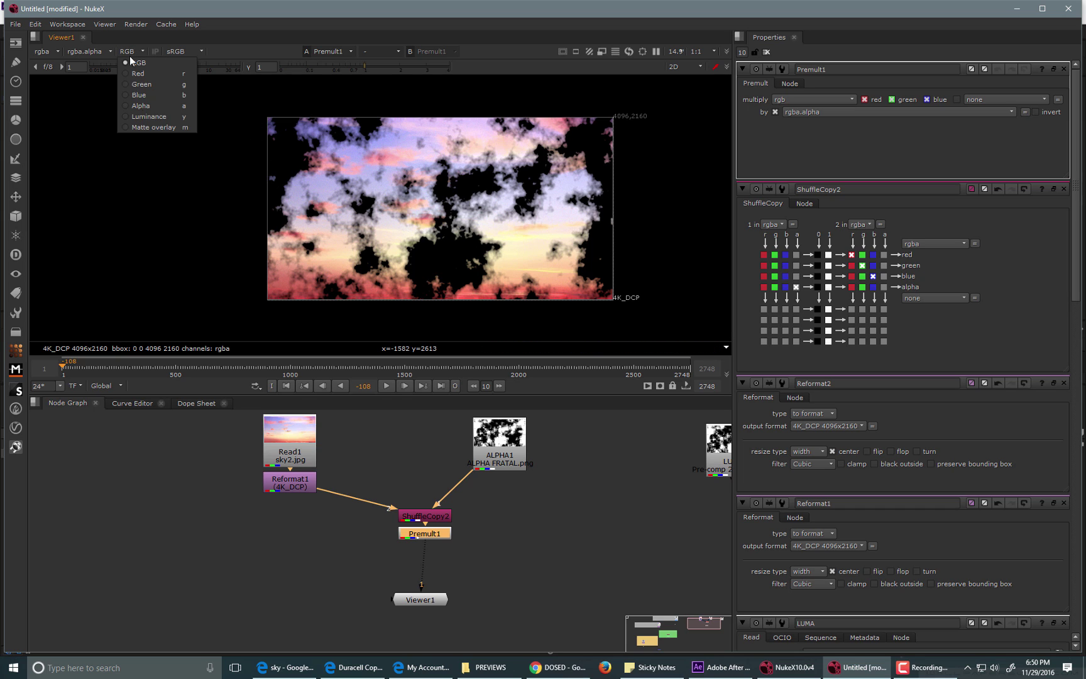
click(144, 106)
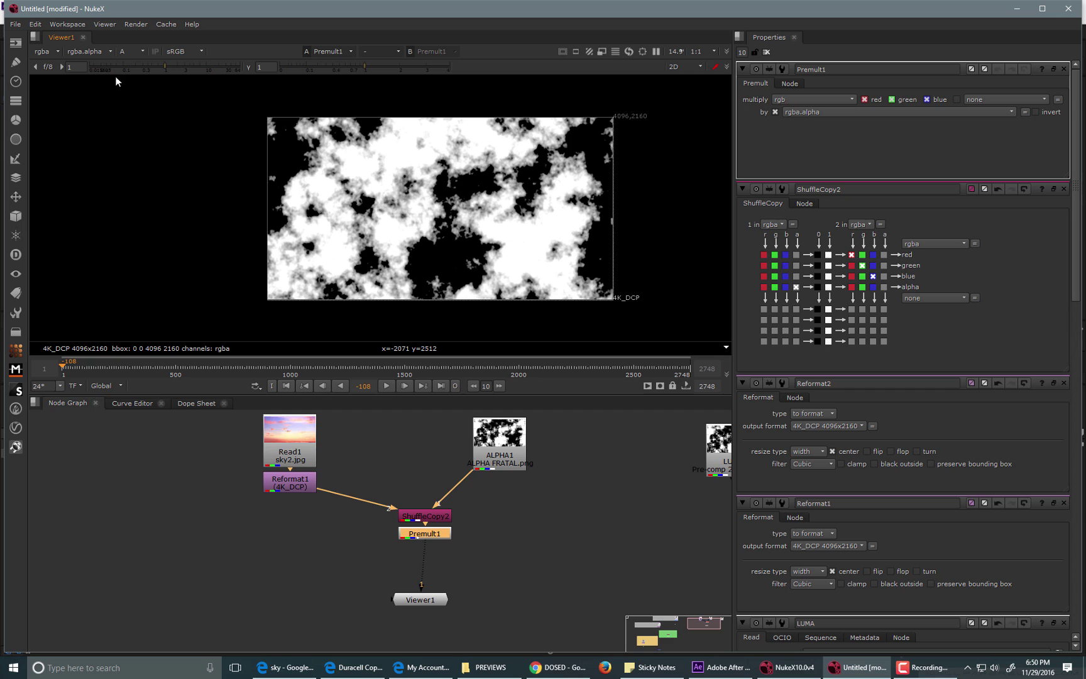
click(133, 51)
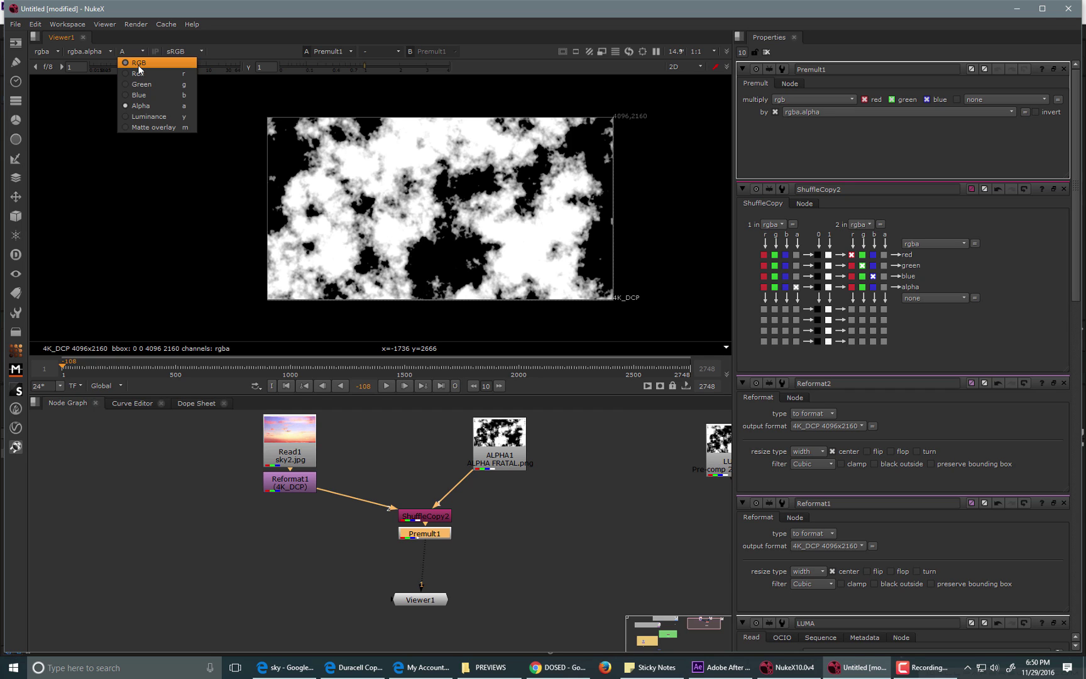
click(135, 63)
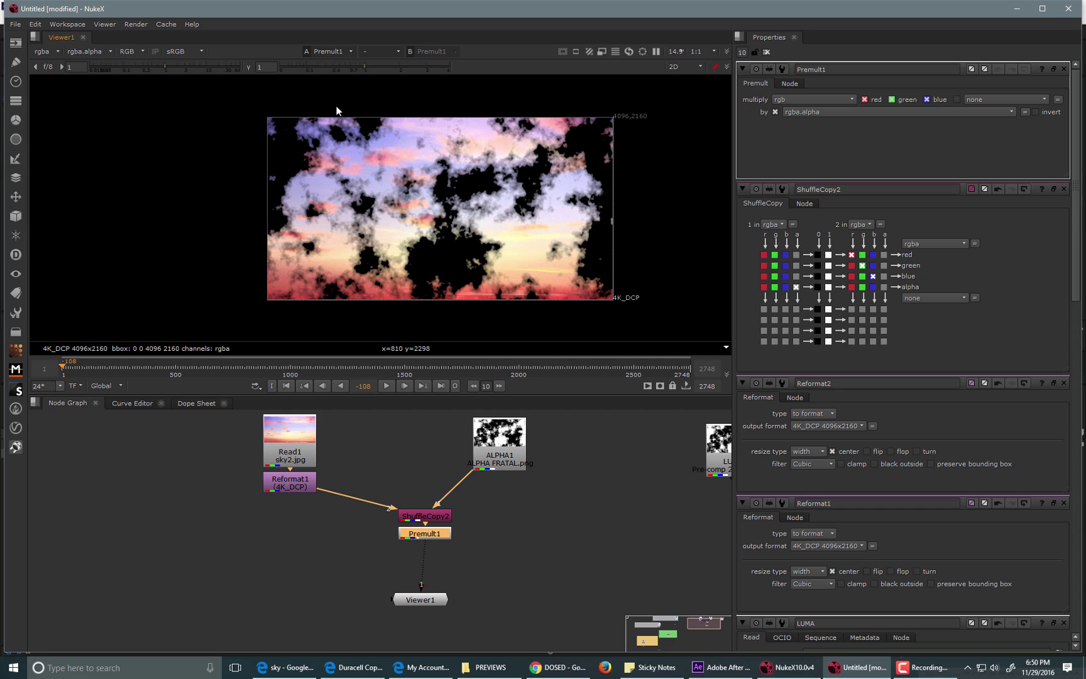
Add an Invert node (Invert2) via 'inv' just below ALPHA1.
drag(500, 455, 511, 443)
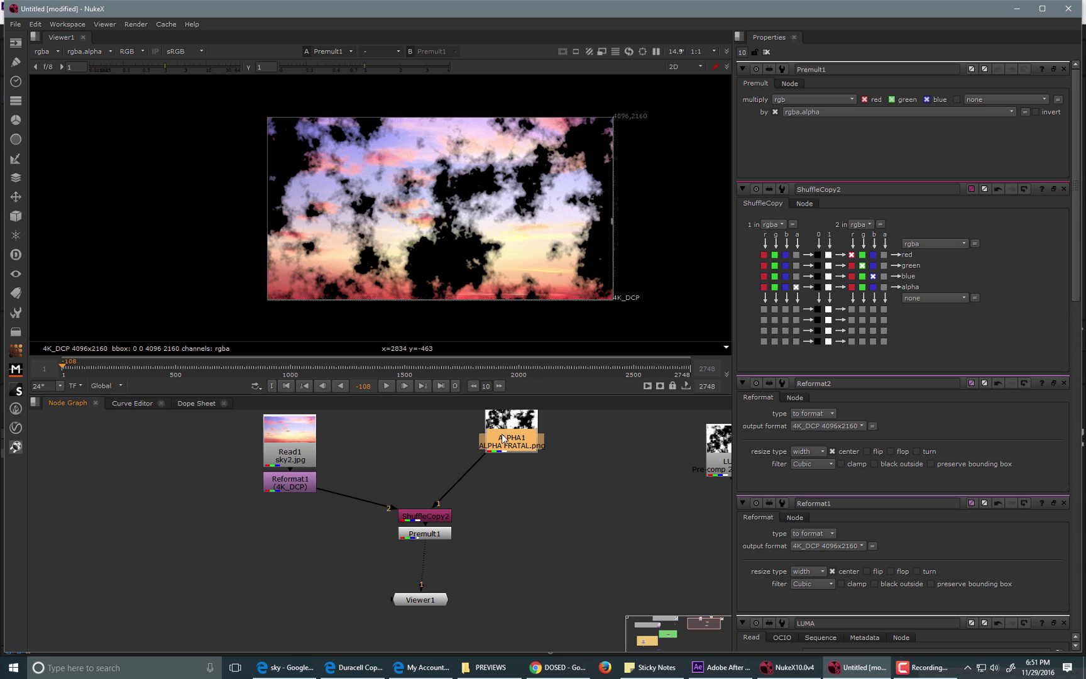
key(Tab)
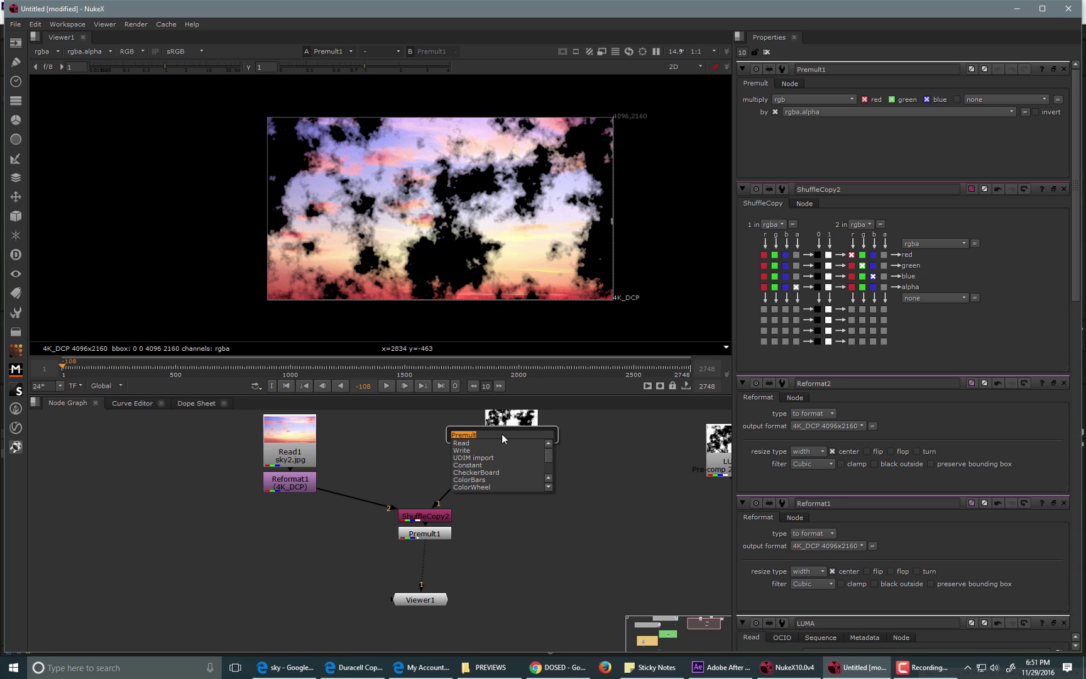
text(inv)
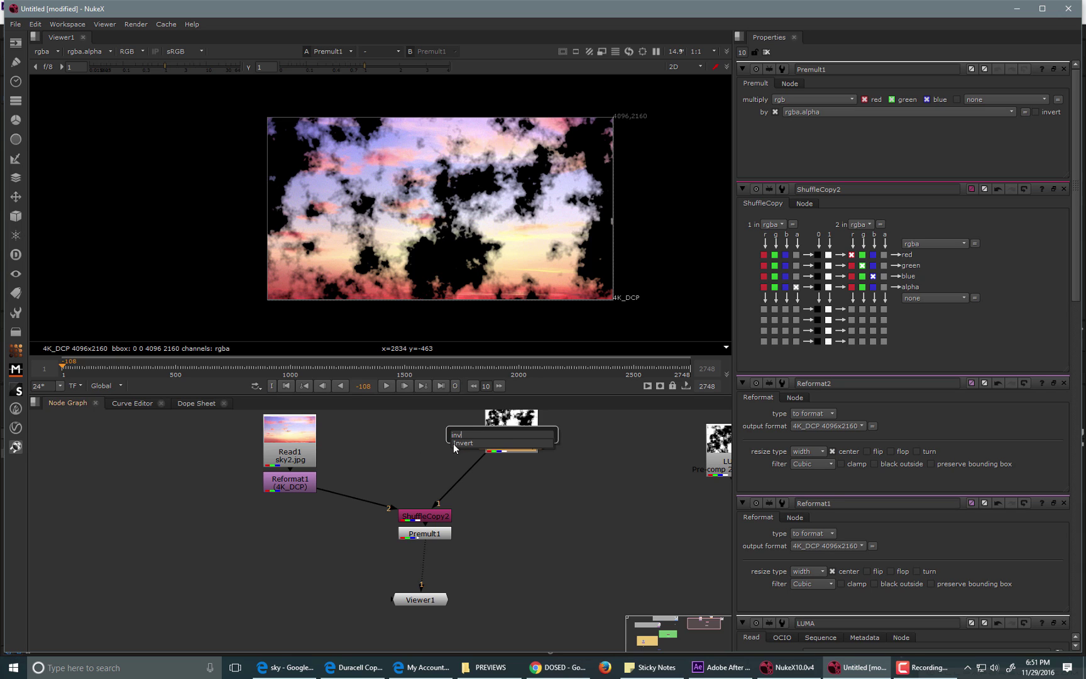
click(459, 444)
drag(510, 469, 466, 482)
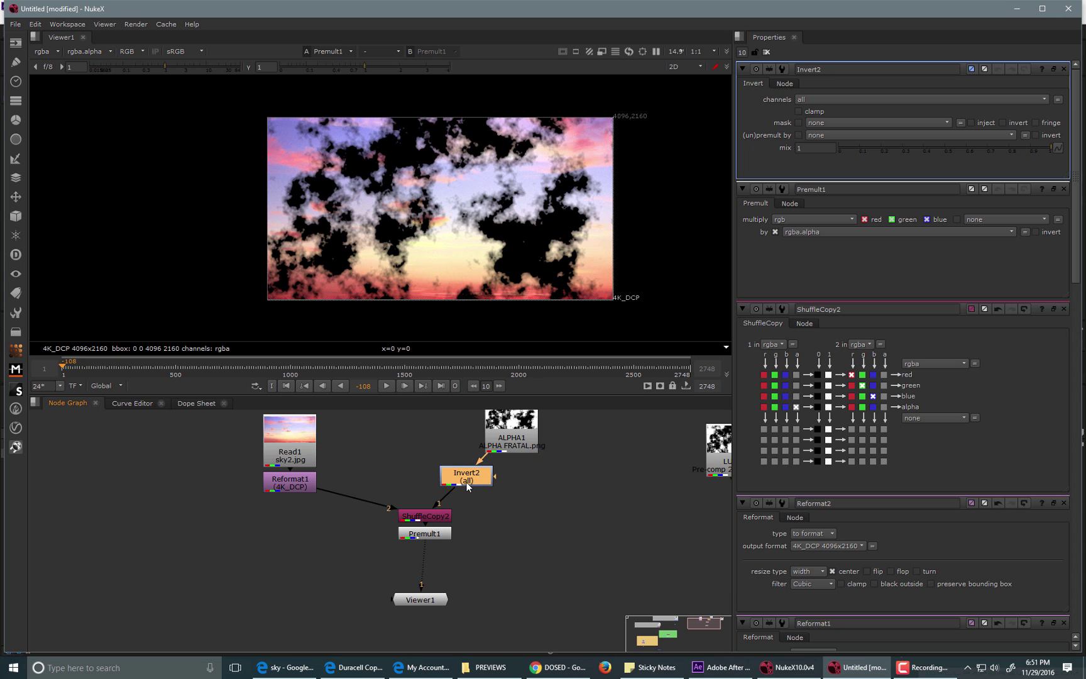
Toggle Invert2 on and off to compare the matte, then delete it.
key(d)
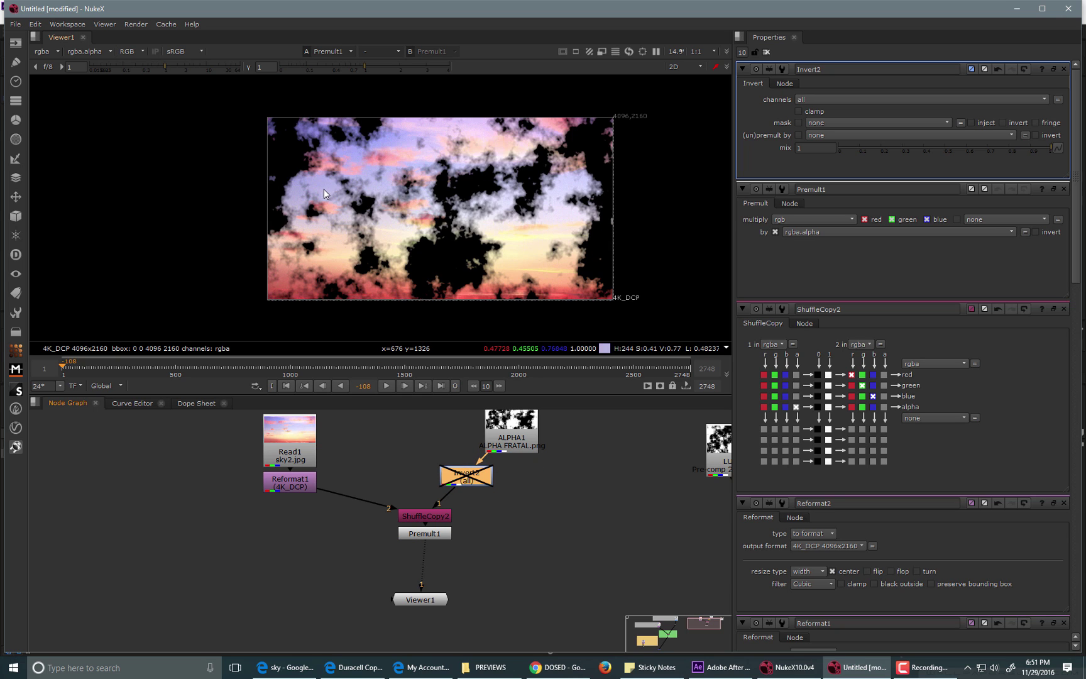
key(d)
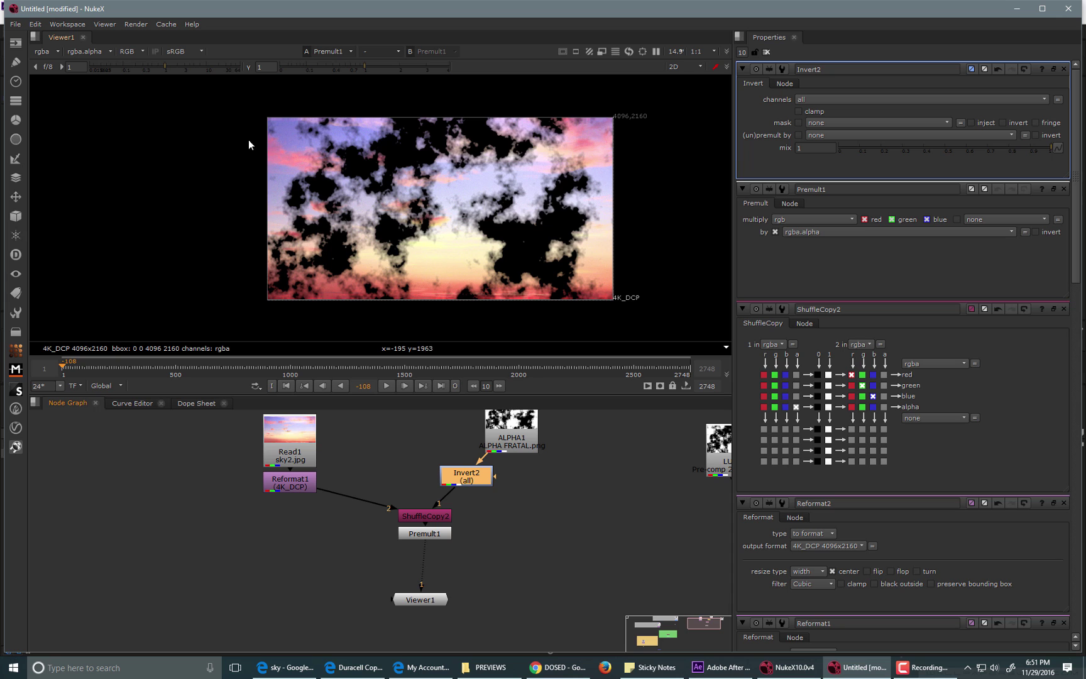
key(d)
key(d)
key(d)
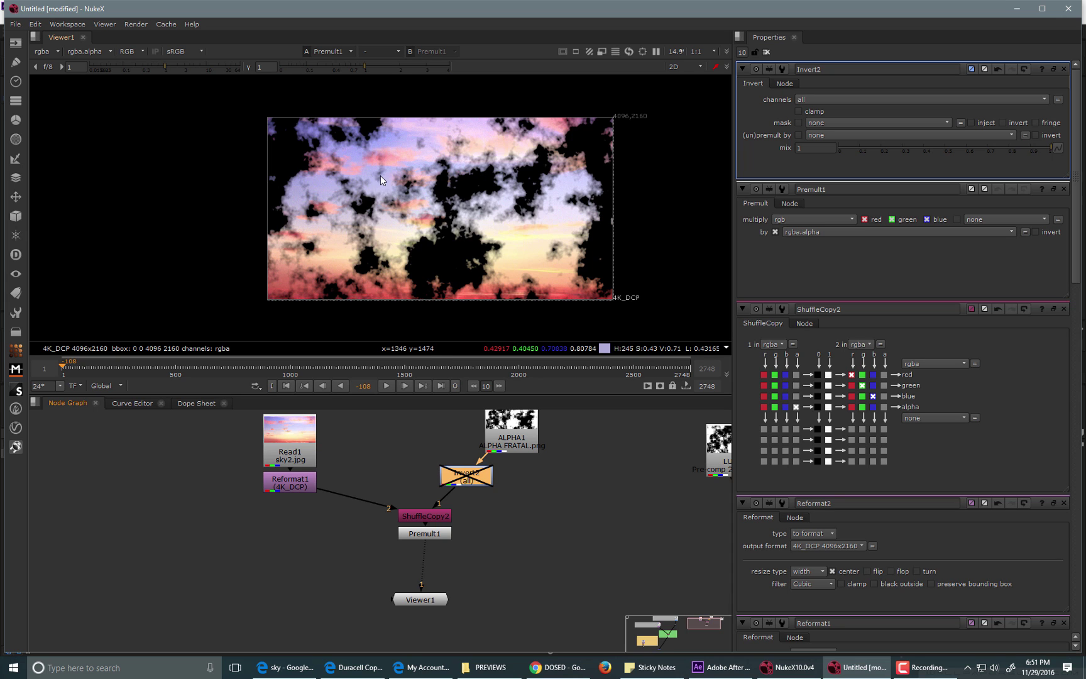
key(d)
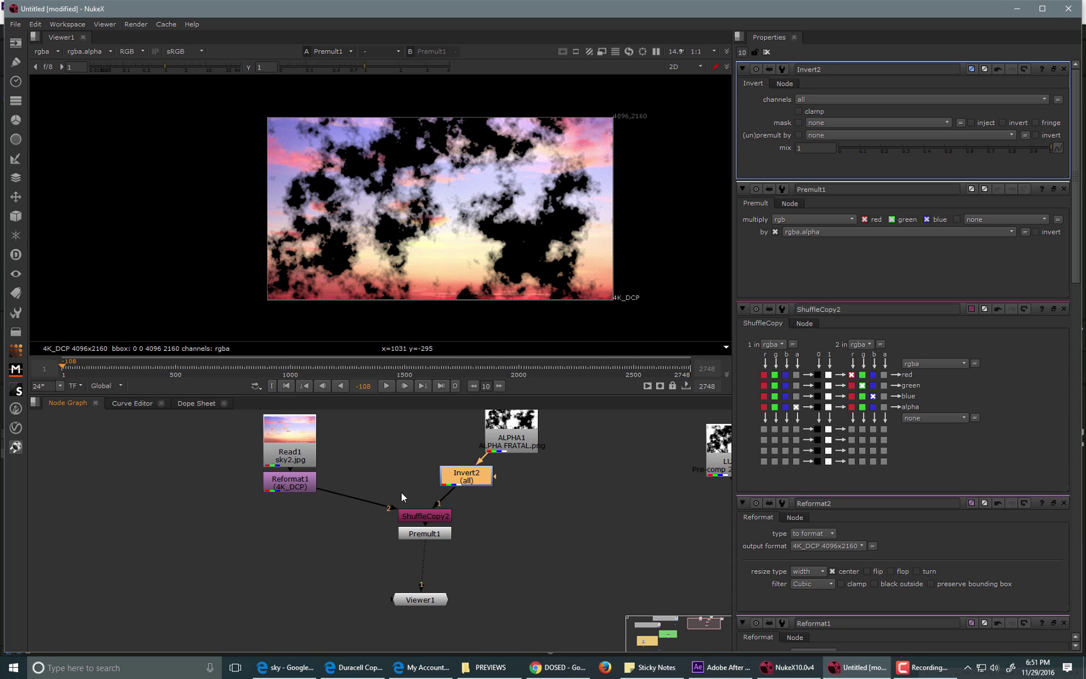
key(Delete)
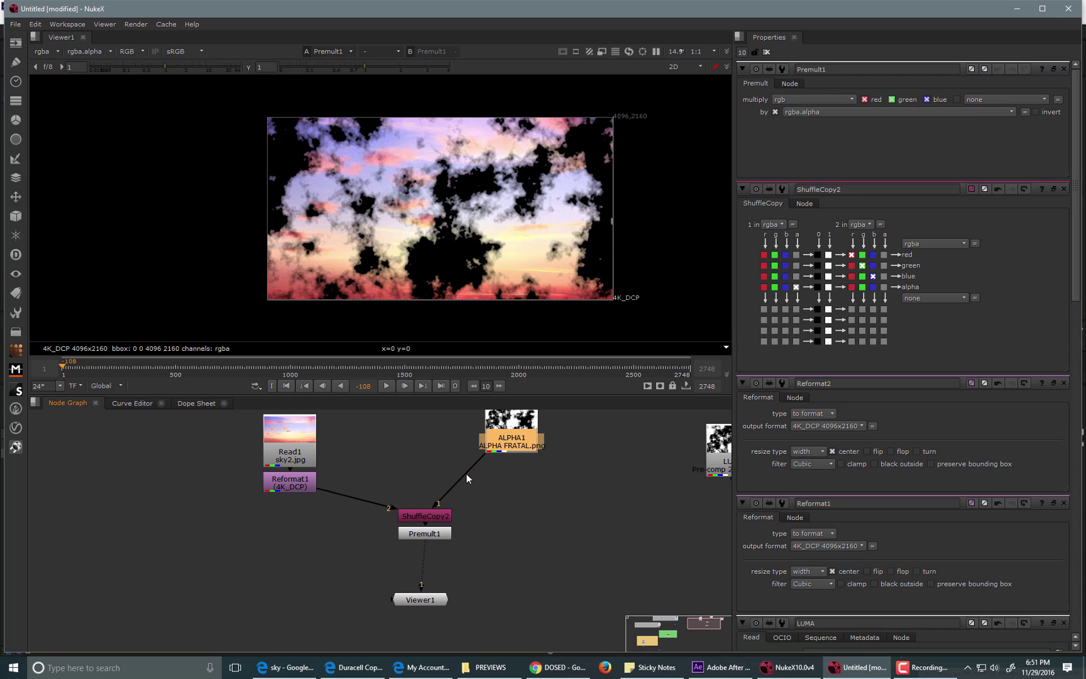
Plug the LUMA read node into ShuffleCopy2's input 1 and move Premult1 lower.
middle_drag(445, 467, 402, 504)
drag(475, 471, 530, 443)
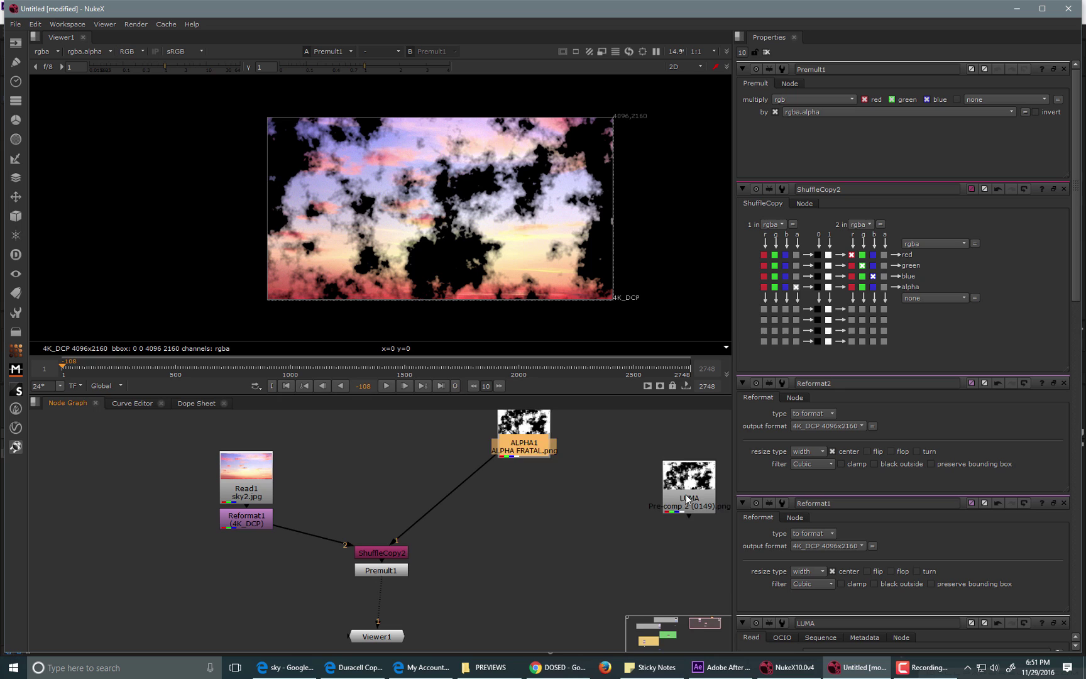
drag(689, 487, 436, 450)
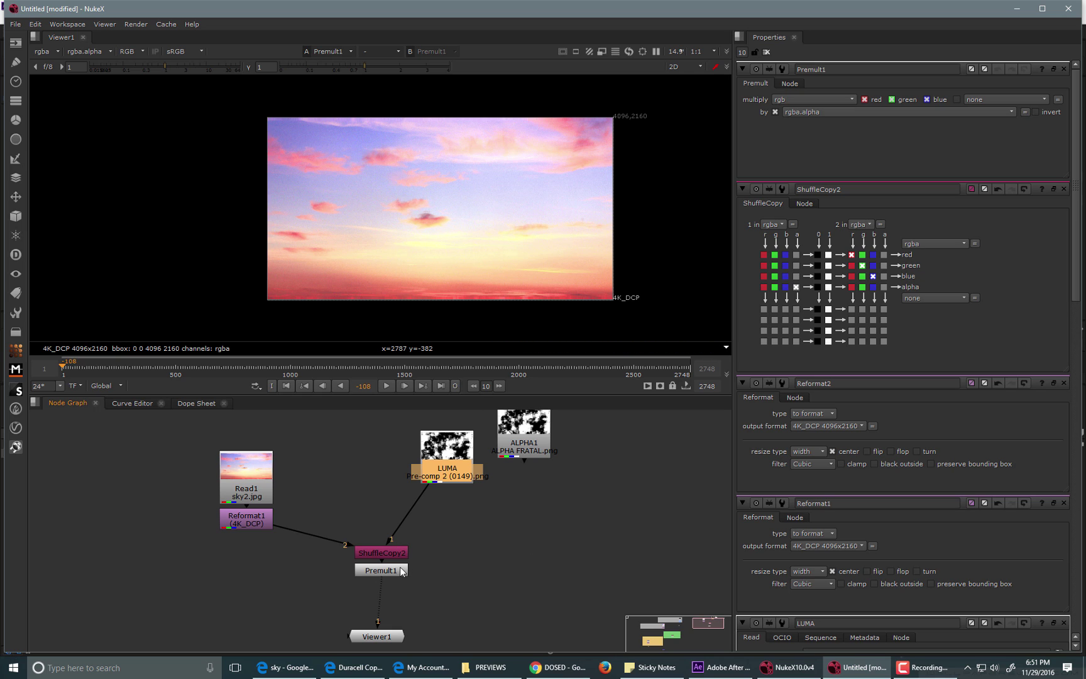
drag(402, 571, 386, 584)
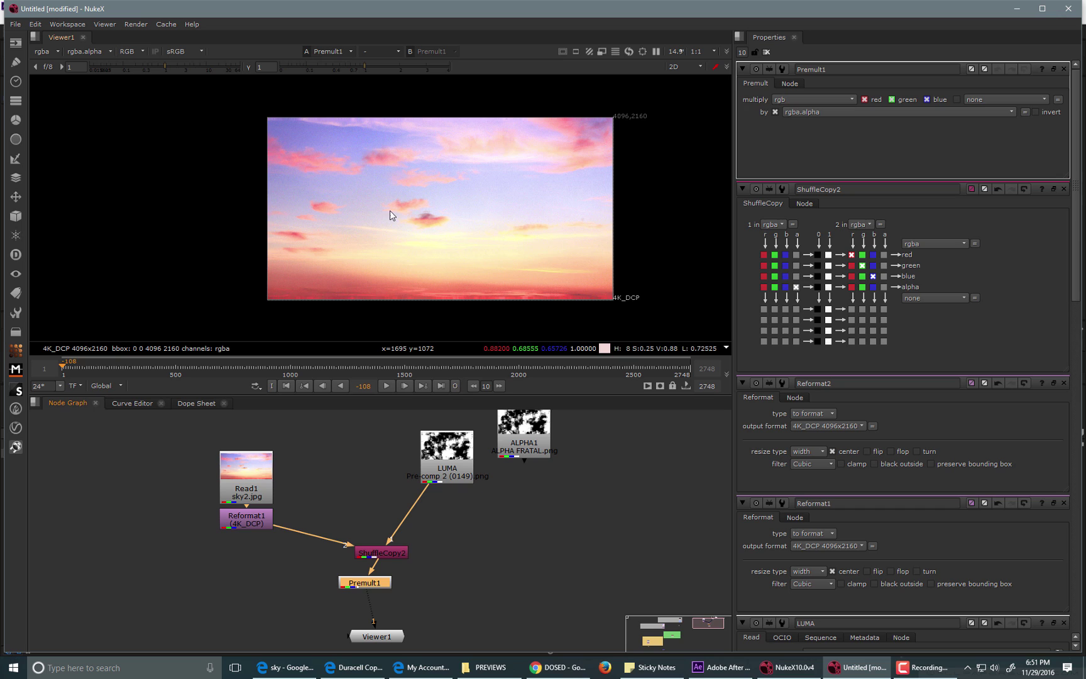
Check the alpha channel in the viewer, return to RGB, and select ShuffleCopy2.
click(128, 51)
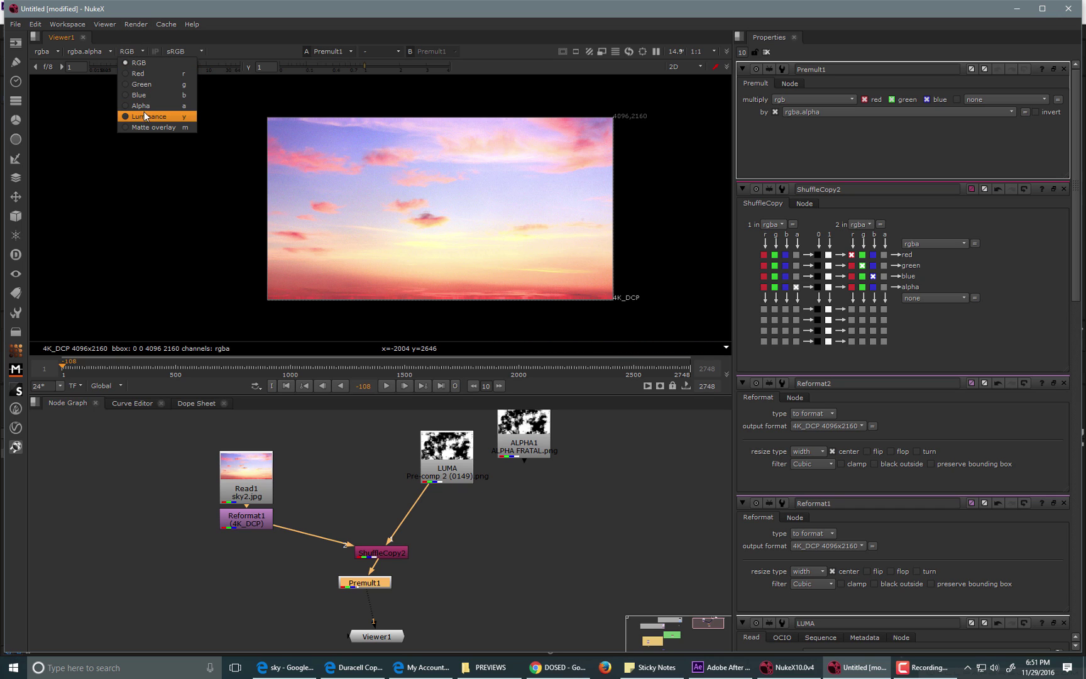
click(141, 106)
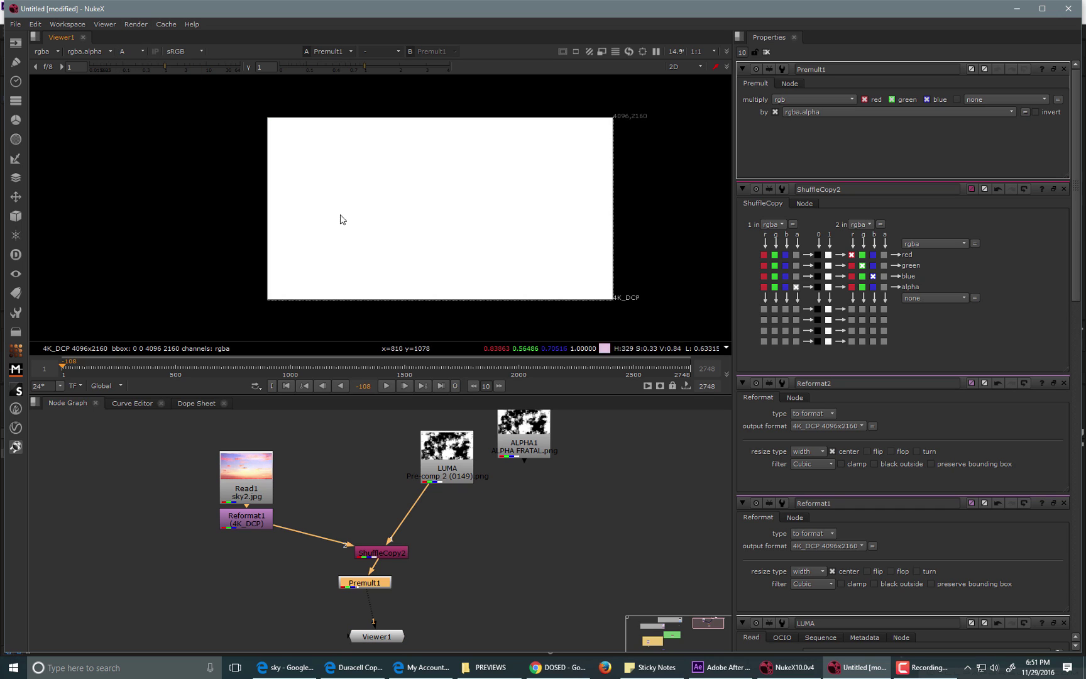
click(130, 52)
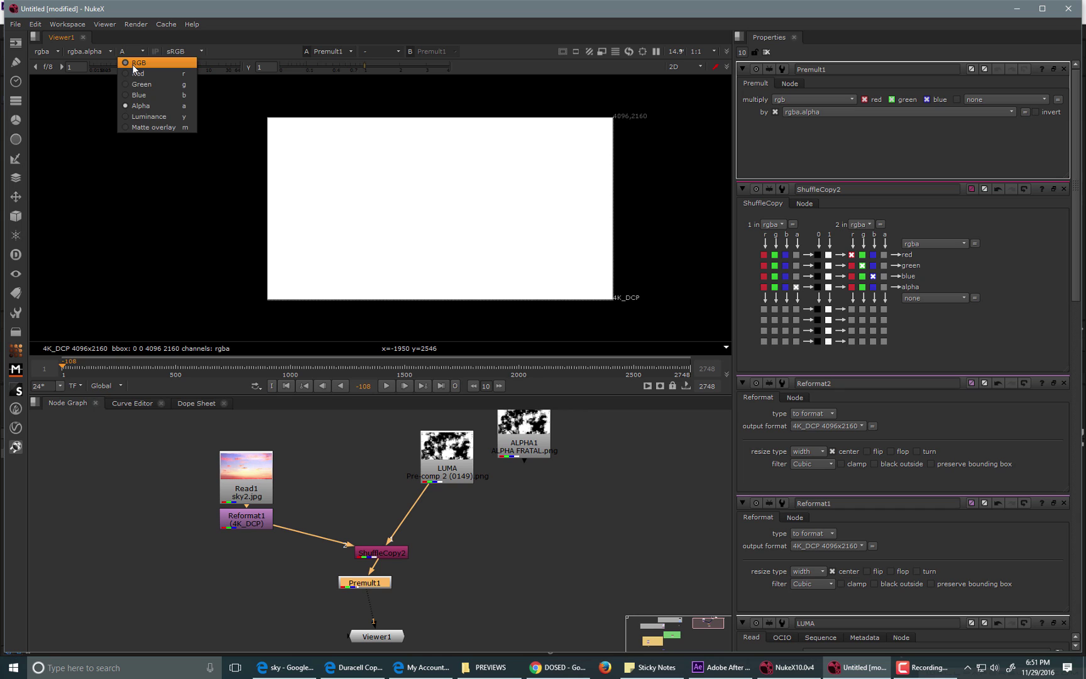
click(136, 64)
drag(446, 454, 430, 461)
click(373, 556)
In ShuffleCopy2's properties, set the alpha output to input 1's b channel.
double_click(372, 556)
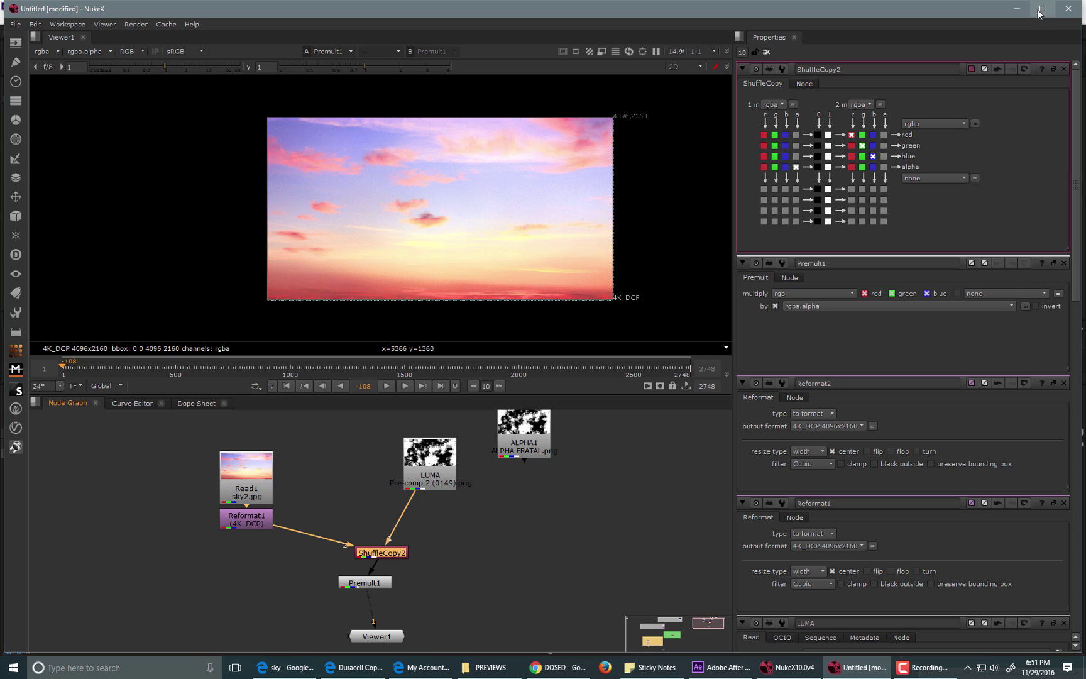
click(786, 167)
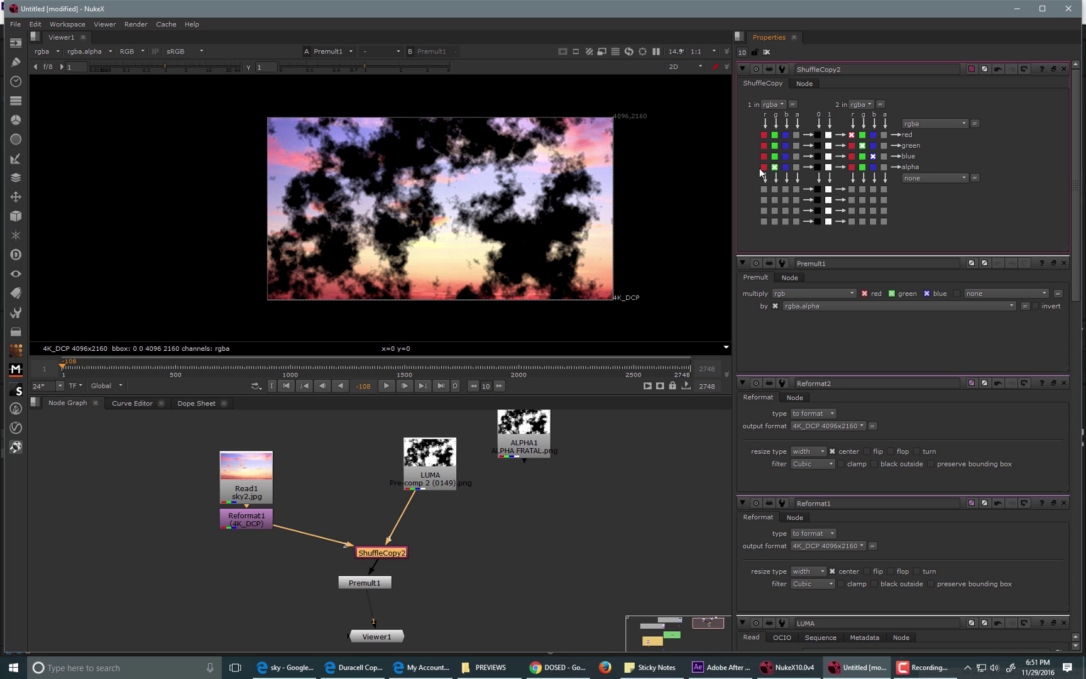
click(796, 167)
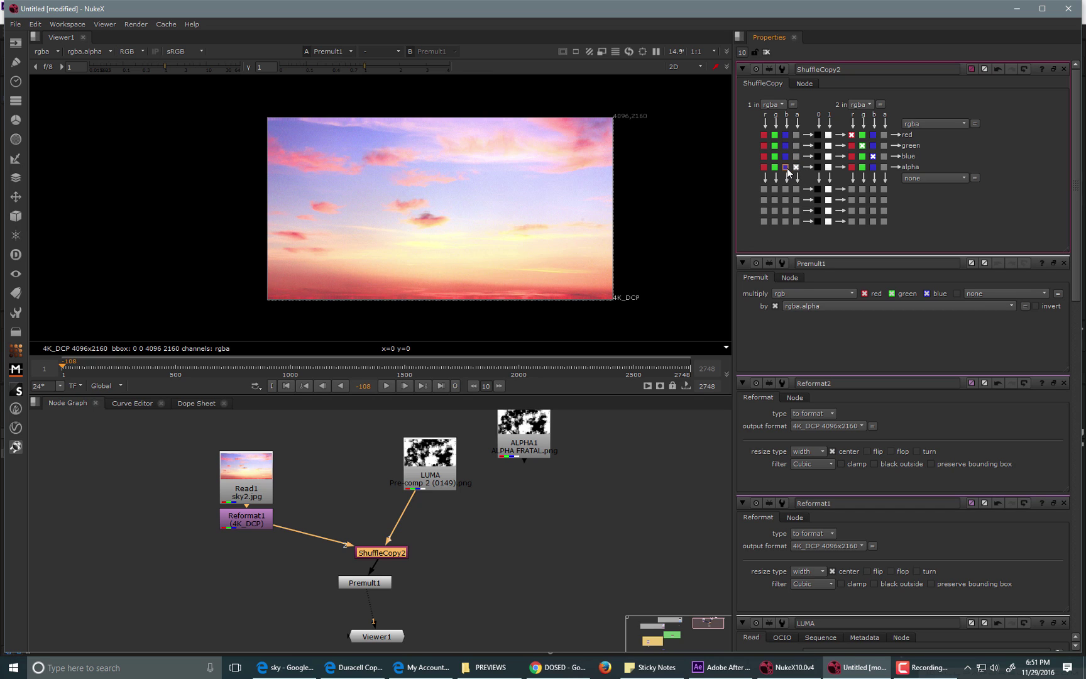
click(786, 167)
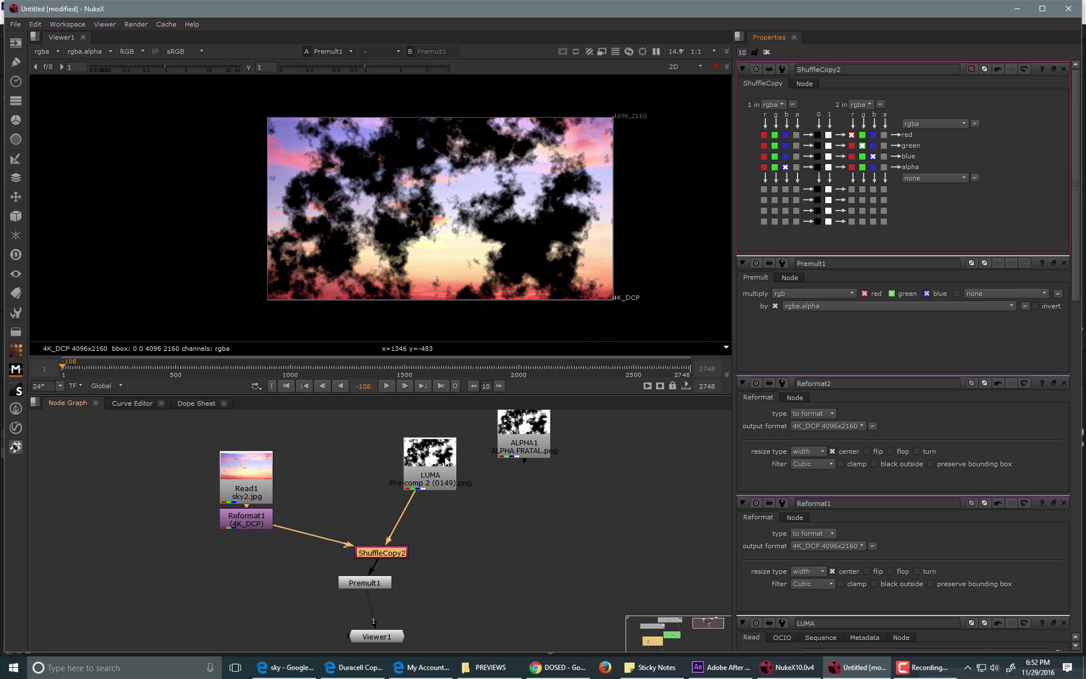
Reposition ALPHA1 and LUMA, then toggle the alpha row back to input 1's b.
drag(542, 451, 543, 486)
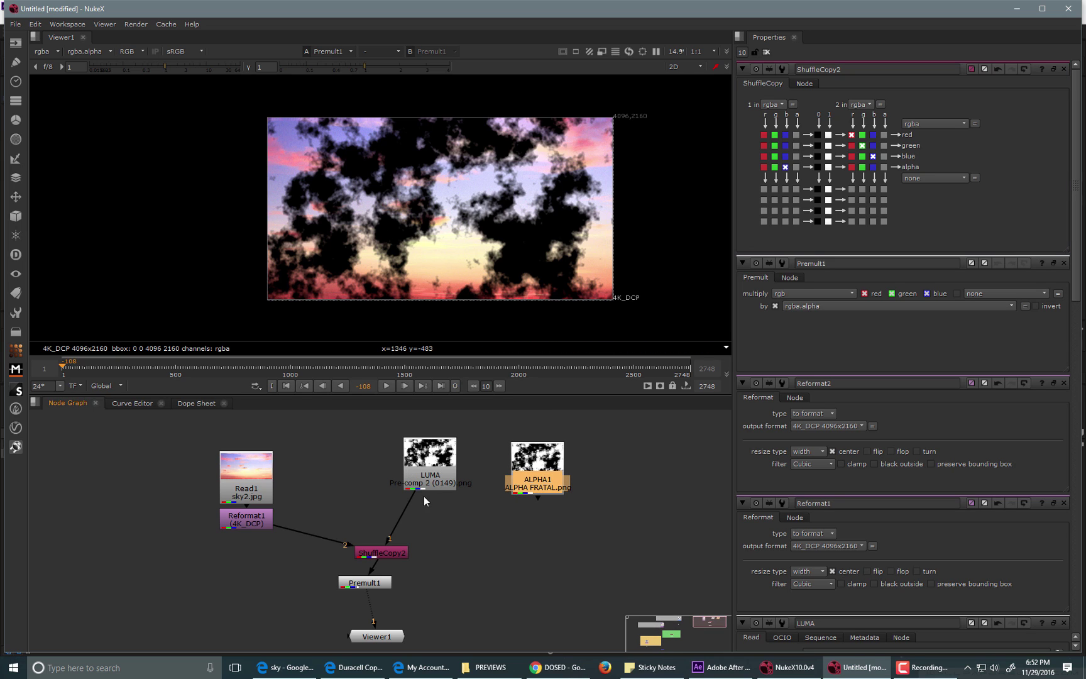
drag(409, 482, 422, 454)
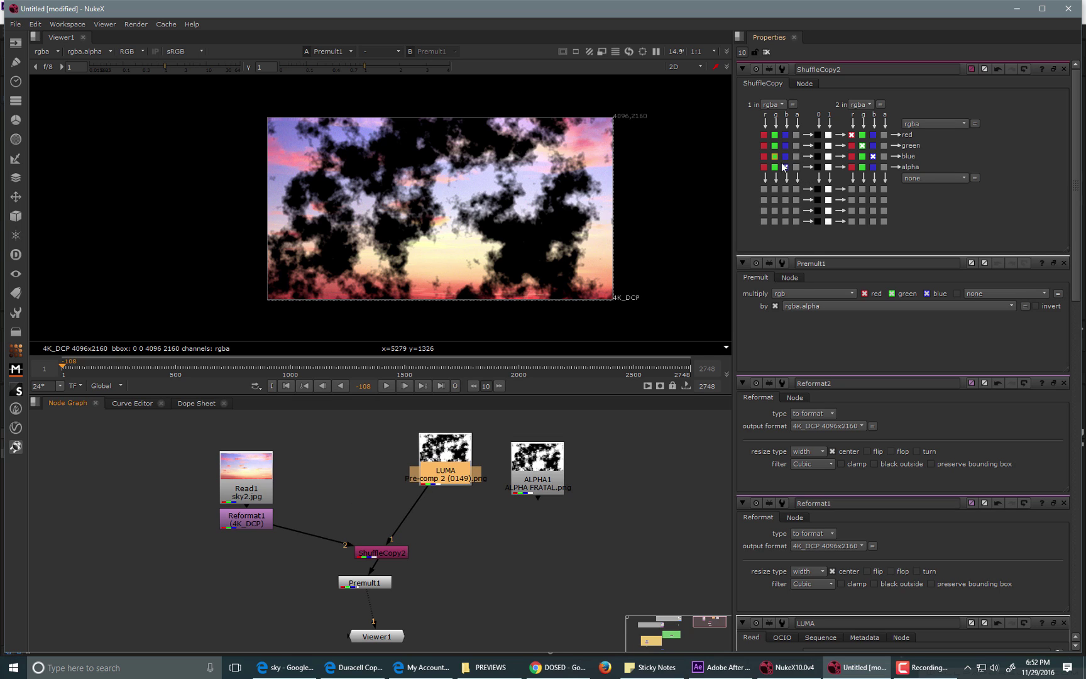
click(797, 166)
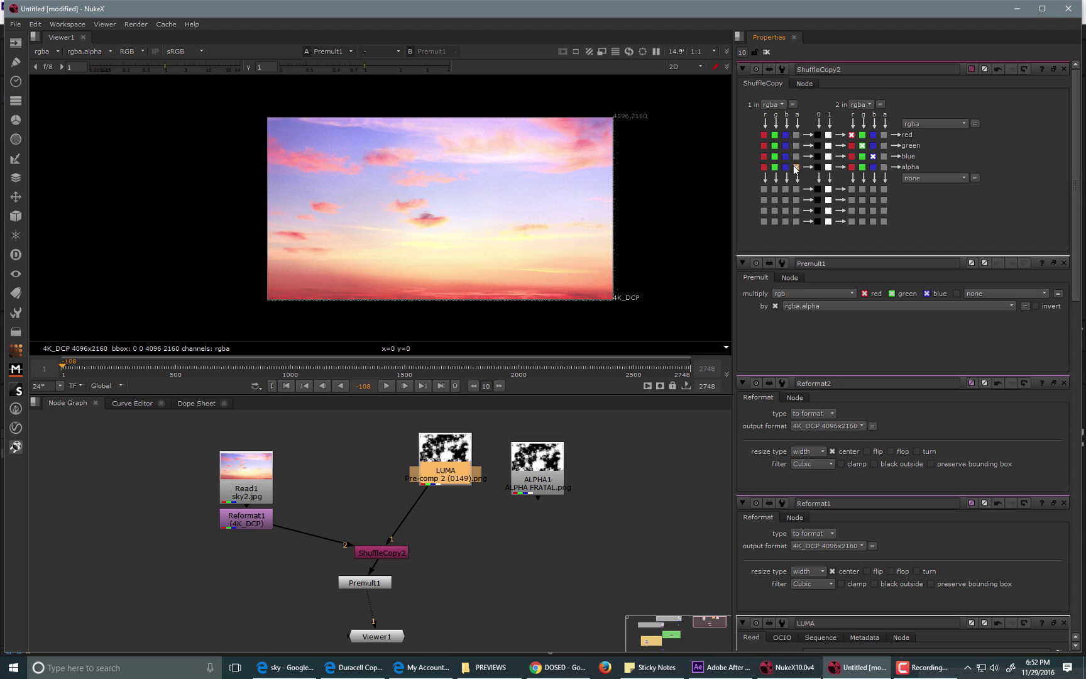
click(785, 166)
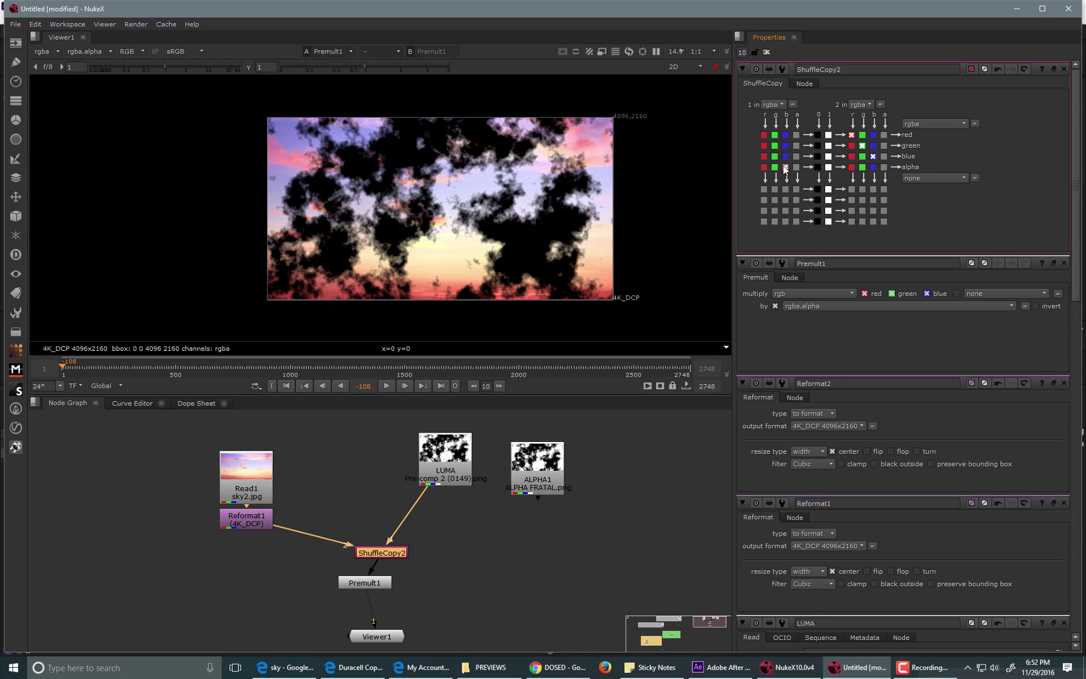
Reconnect ShuffleCopy2's input 1 to ALPHA1 and set its alpha row to input 1's a.
drag(446, 480, 382, 474)
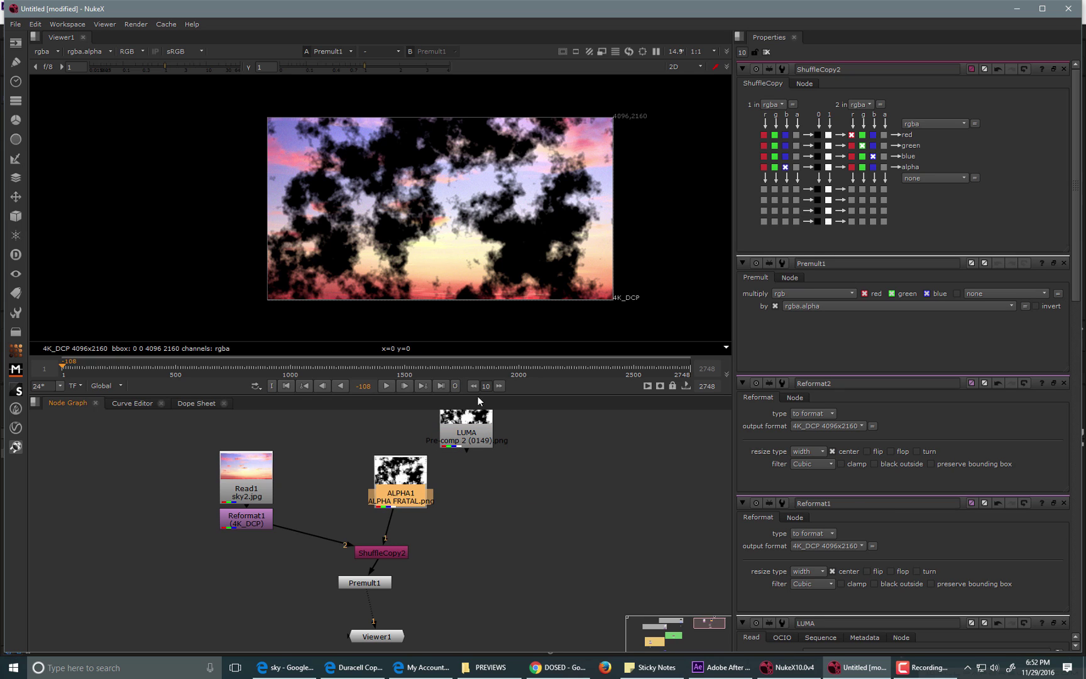
click(797, 167)
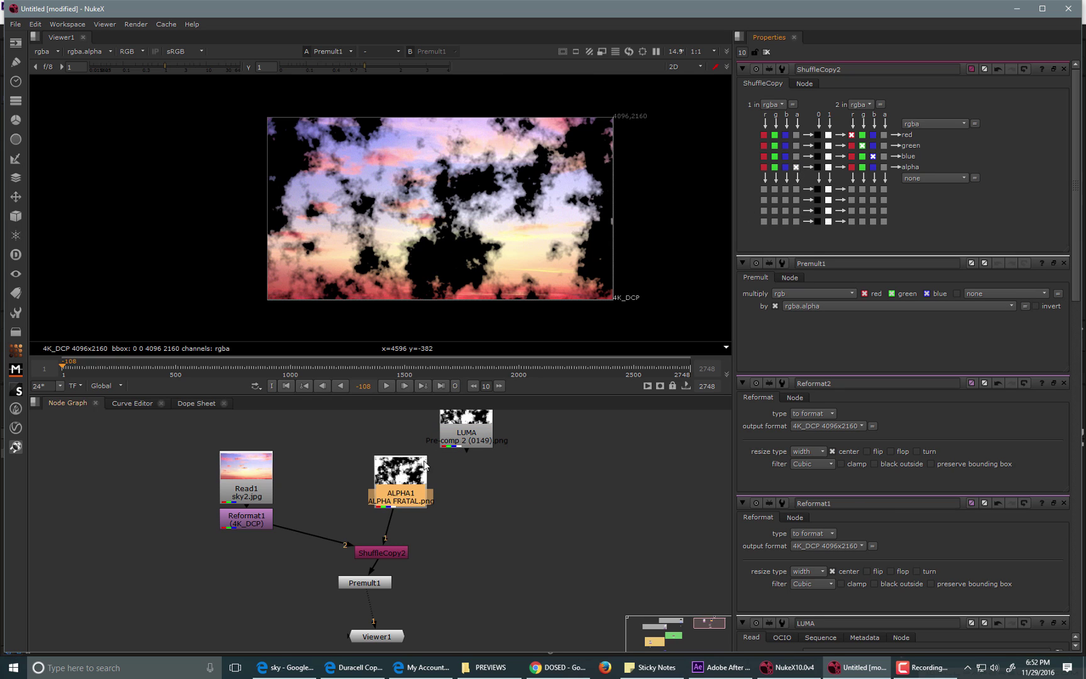
drag(380, 480, 423, 487)
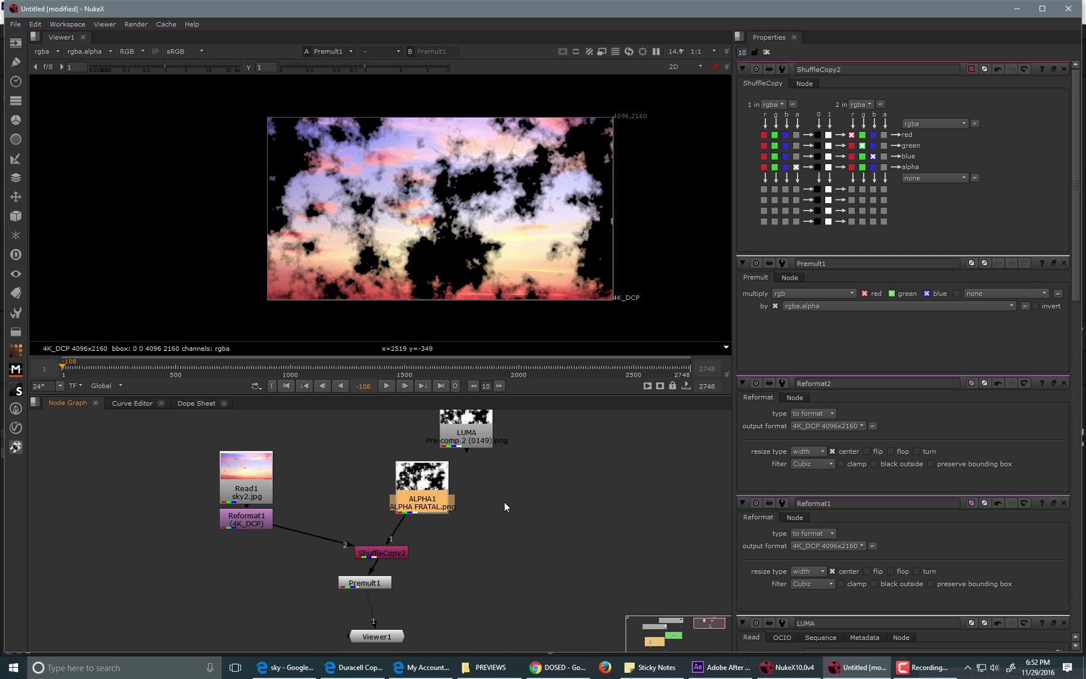
scroll(405, 528, down, 5)
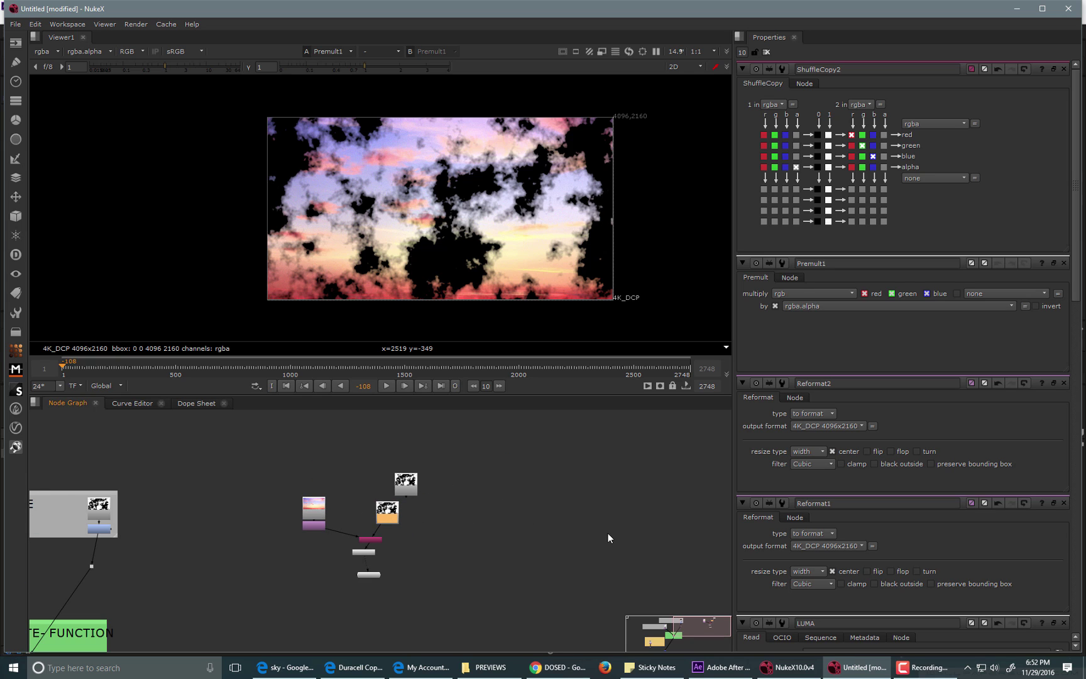
scroll(561, 533, down, 3)
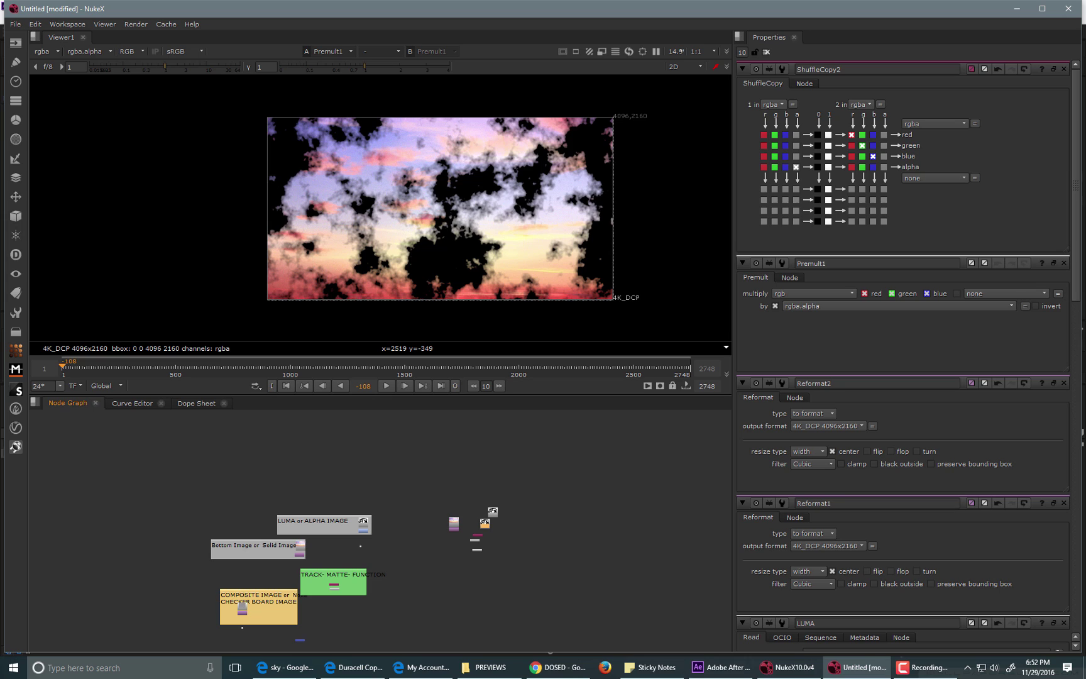